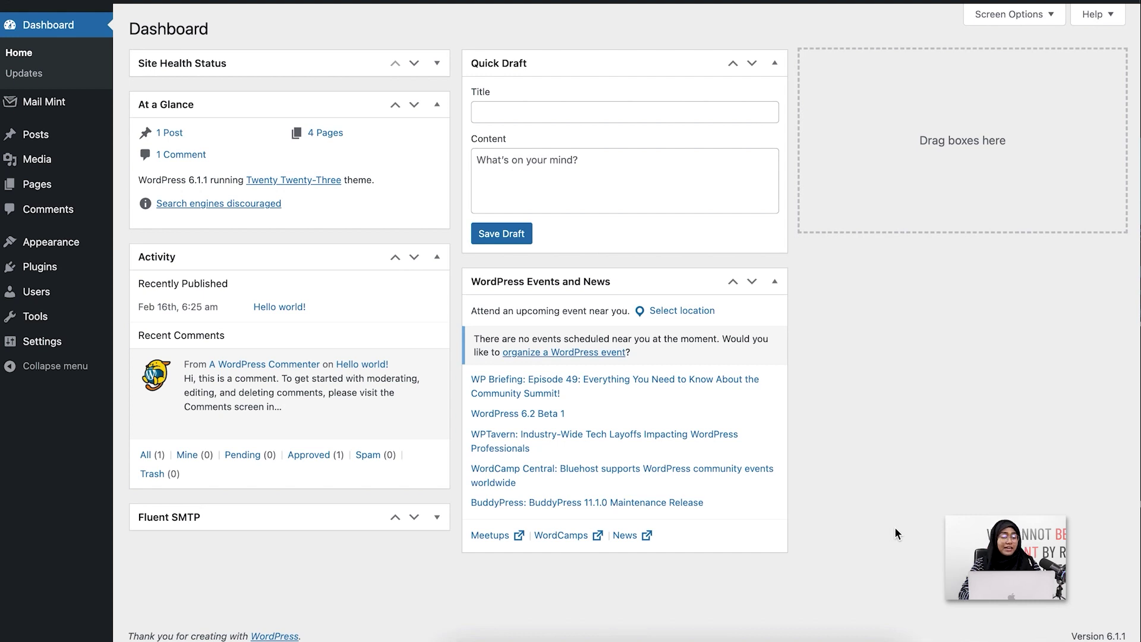
Step: Go to the Mail Mint Contacts page, which lists 158 subscribed contacts
{"action": "mouse_move", "coordinate": [36, 102]}
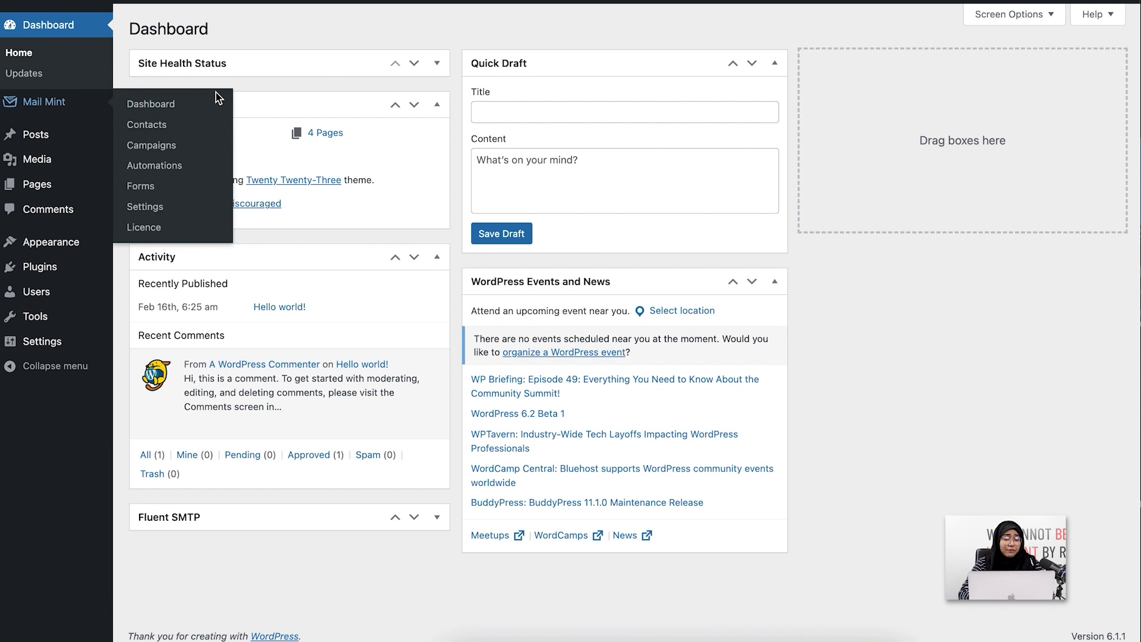
{"action": "left_click", "coordinate": [204, 129]}
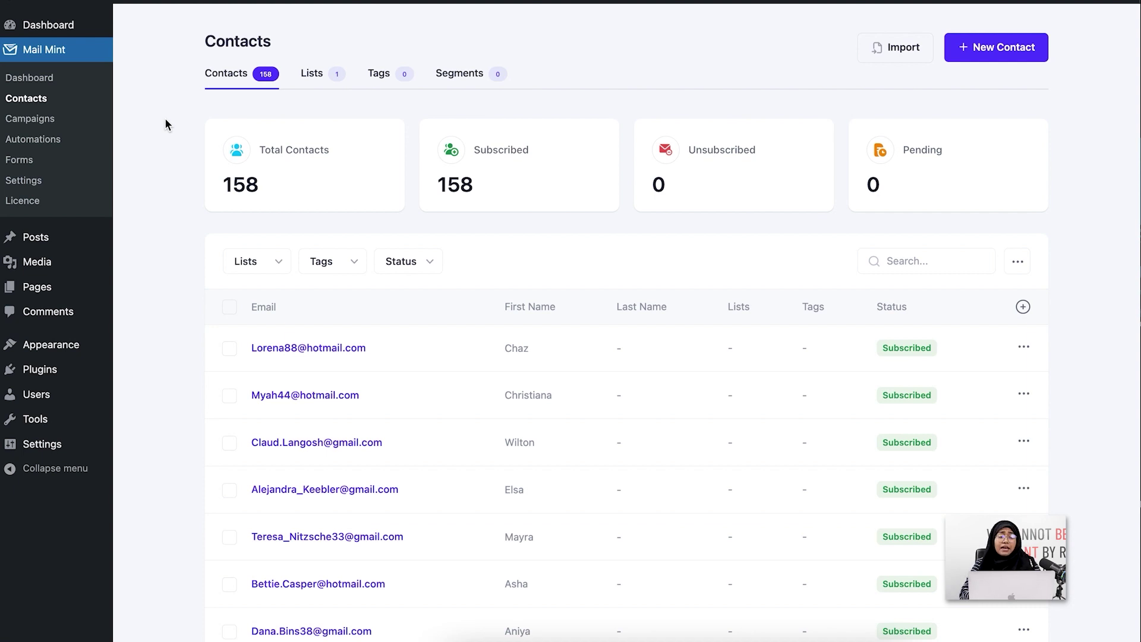
Step: Review the Regular Customer list of 17 contacts, then go to Mail Mint Campaigns
{"action": "left_click", "coordinate": [307, 78]}
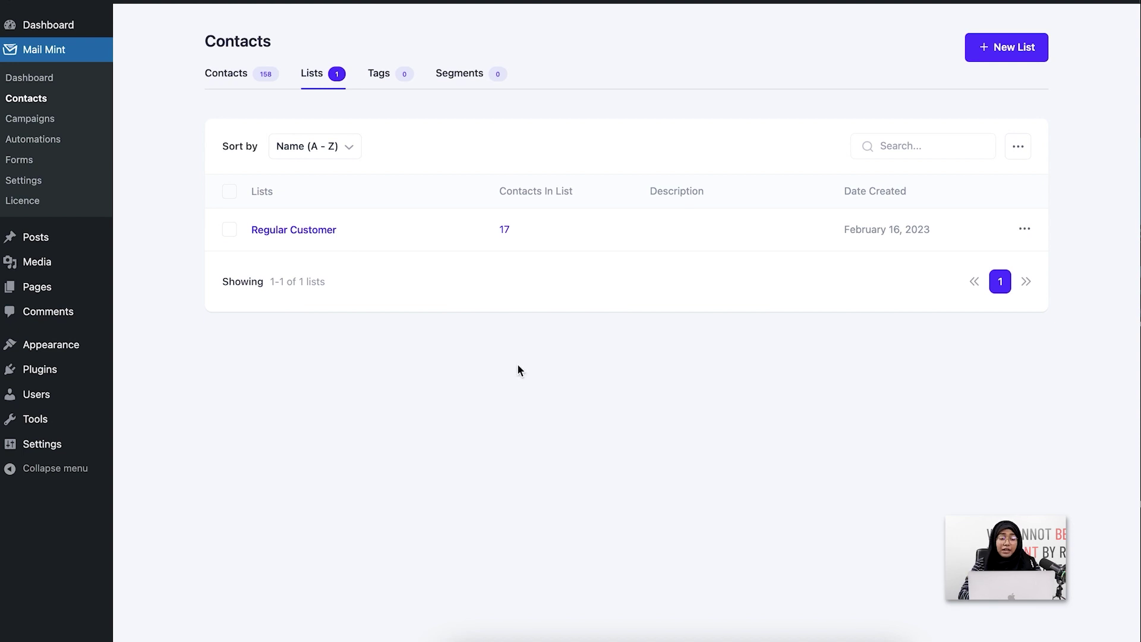
{"action": "left_click", "coordinate": [73, 131]}
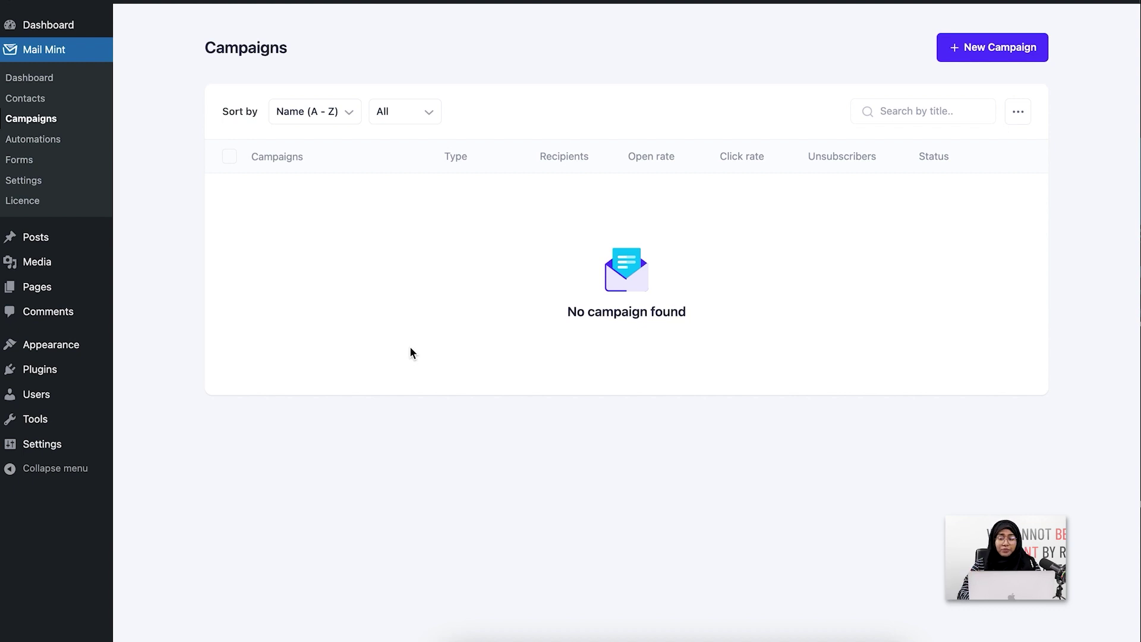
Step: Start a new campaign to see the regular, sequence and automation campaign types
{"action": "left_click", "coordinate": [975, 56]}
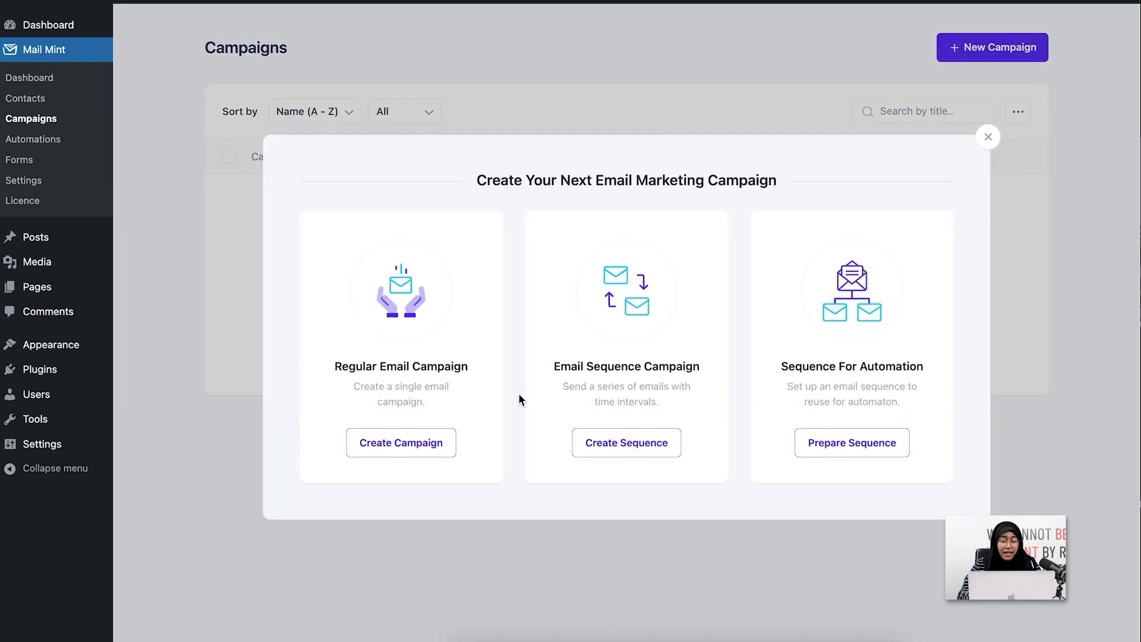
Step: Create a regular campaign titled '4th of July Campaign'
{"action": "left_click", "coordinate": [422, 457]}
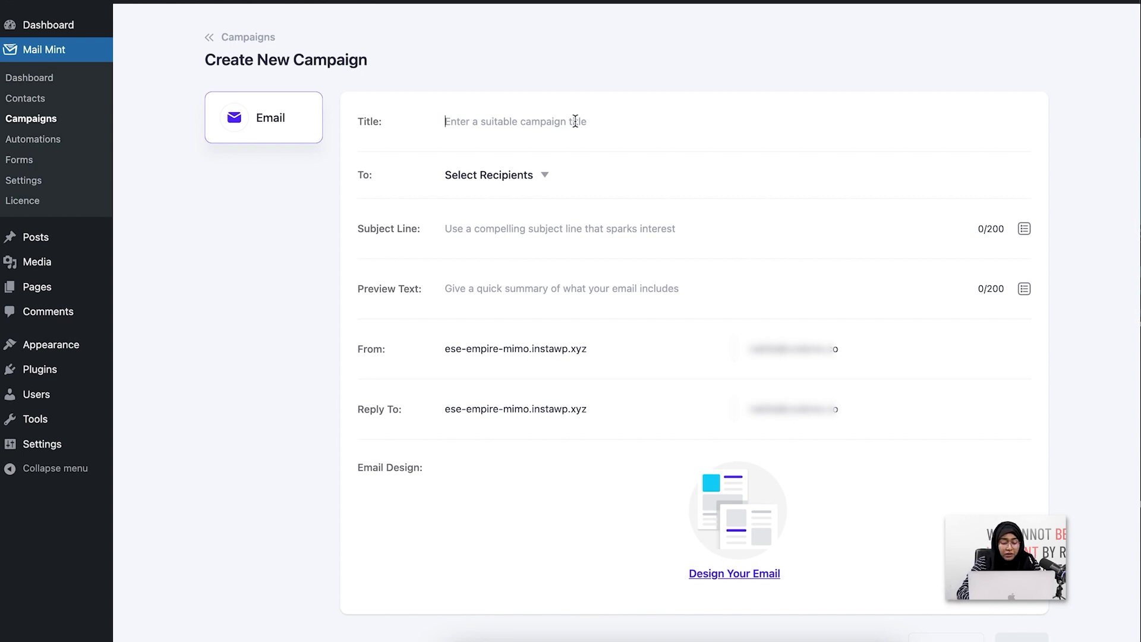
{"action": "type", "text": "4th og"}
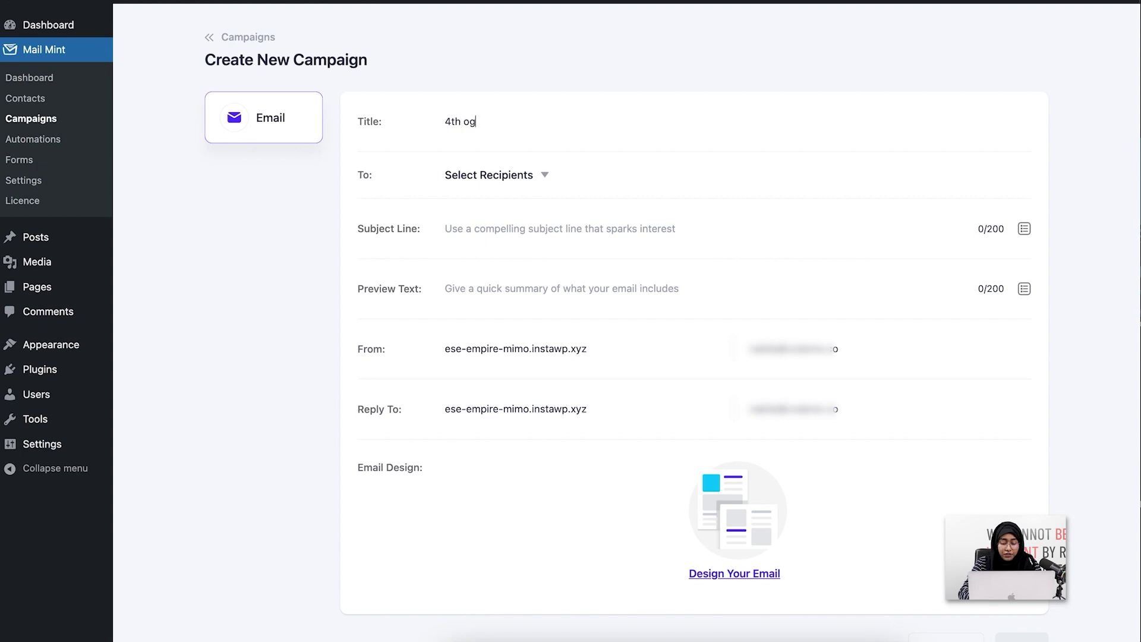
{"action": "key", "text": "BackSpace"}
{"action": "type", "text": "f july "}
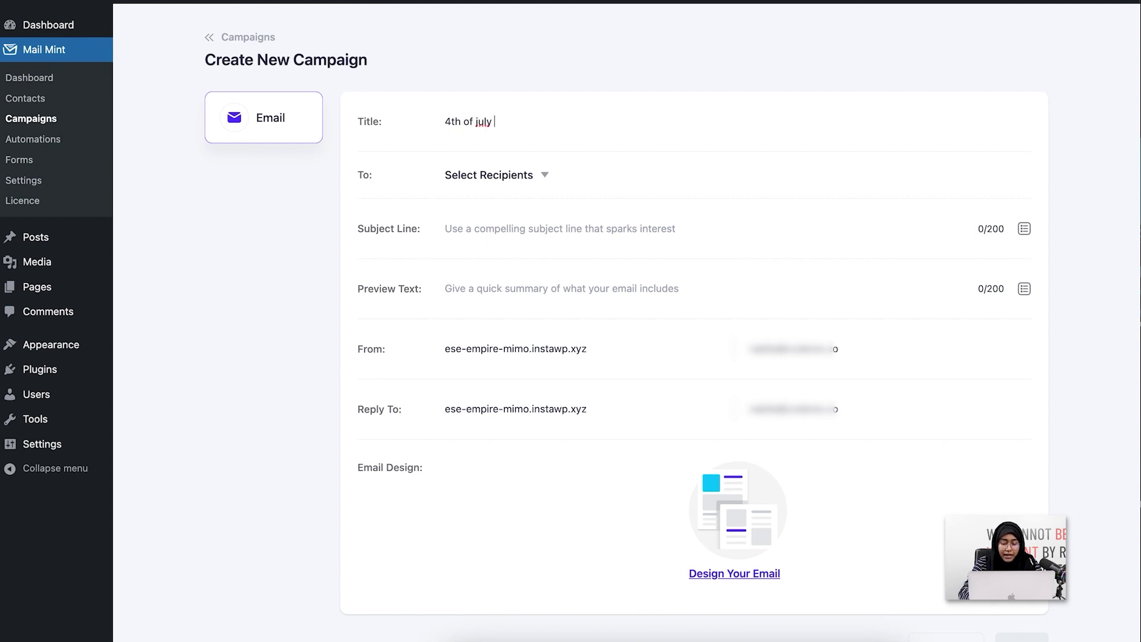
{"action": "type", "text": "Campaign"}
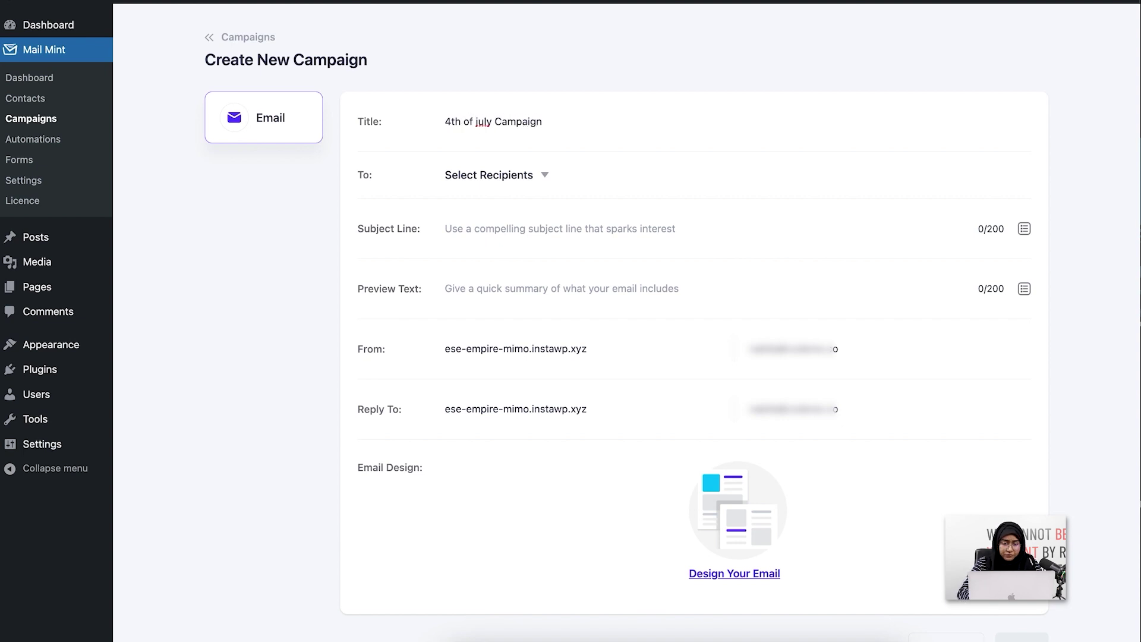
{"action": "left_click", "coordinate": [480, 122]}
{"action": "key", "text": "BackSpace"}
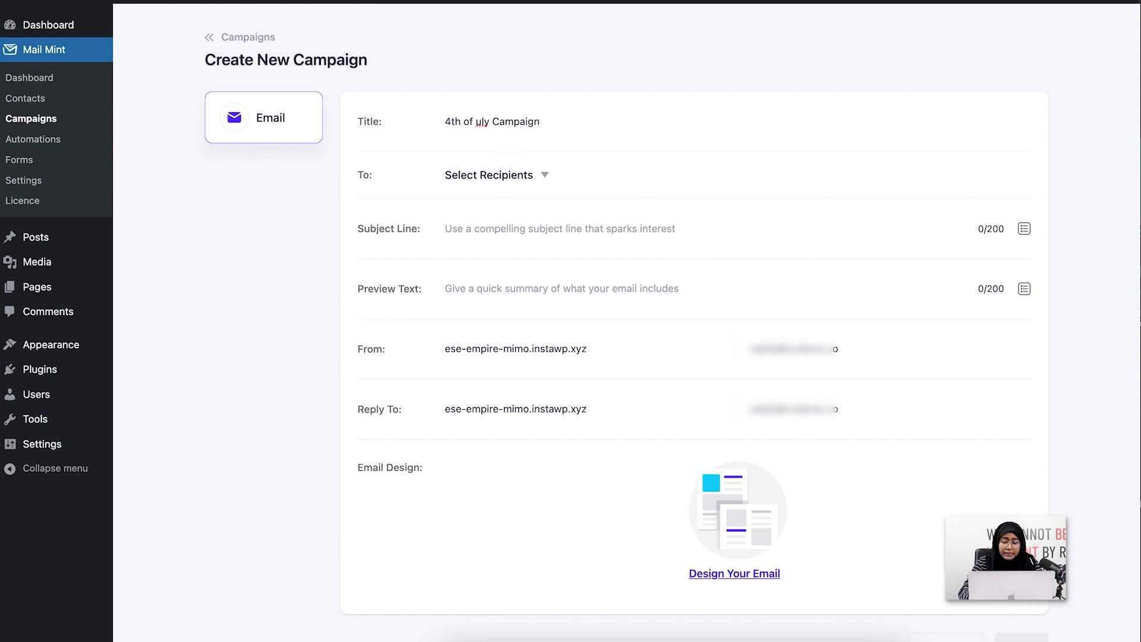
{"action": "type", "text": "J"}
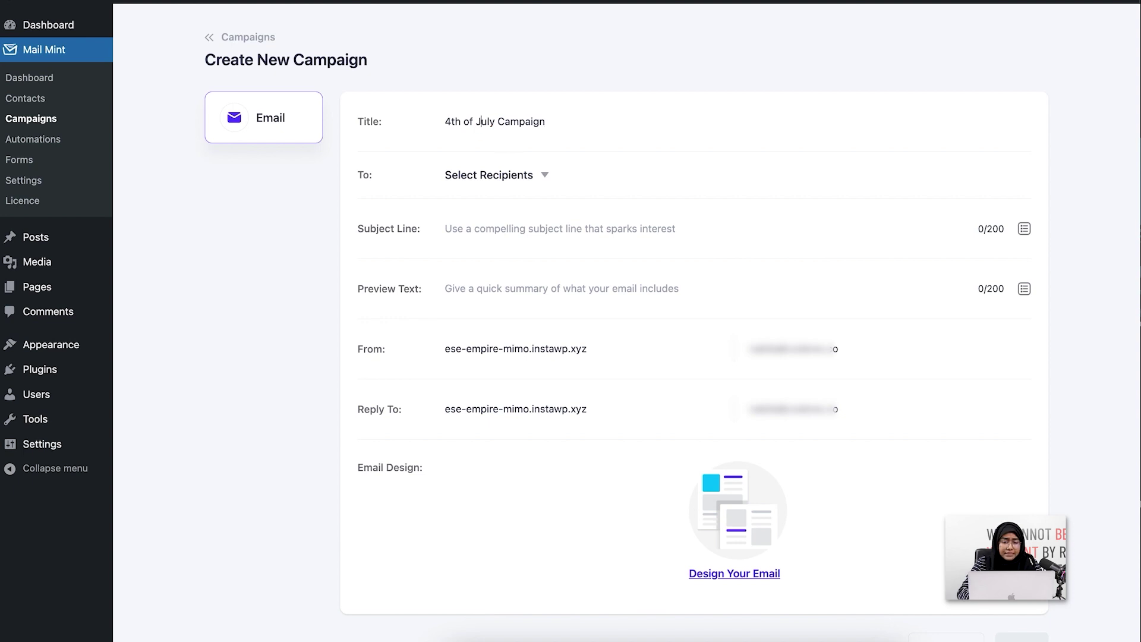
Step: Address the campaign to the Regular Customer list (17 recipients)
{"action": "left_click", "coordinate": [542, 178]}
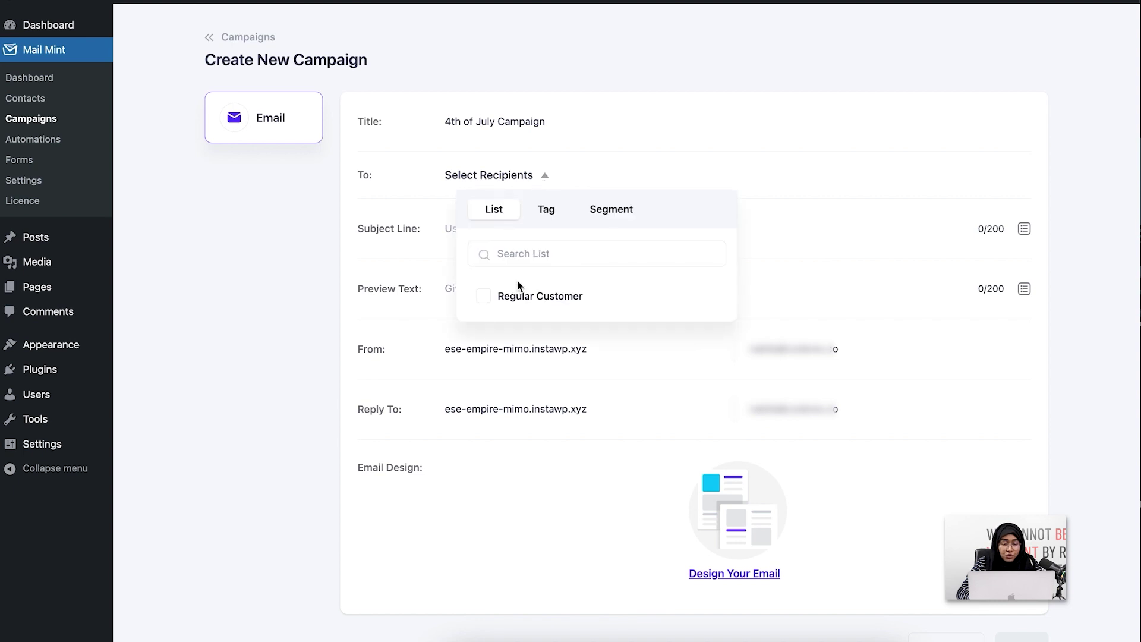
{"action": "left_click", "coordinate": [615, 304]}
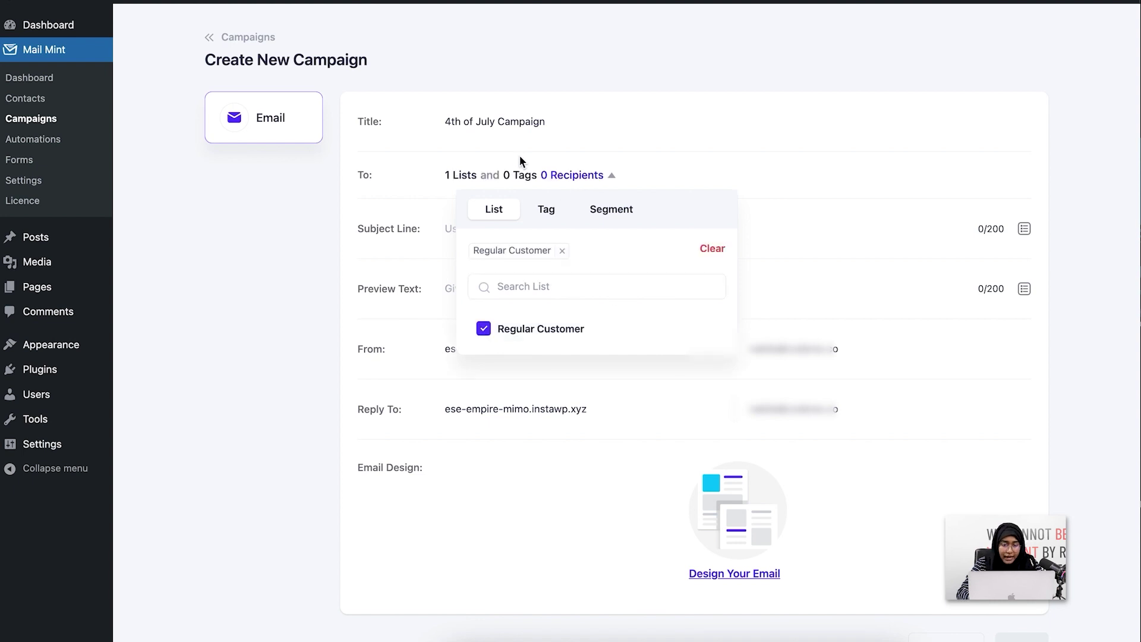
{"action": "left_click", "coordinate": [558, 173]}
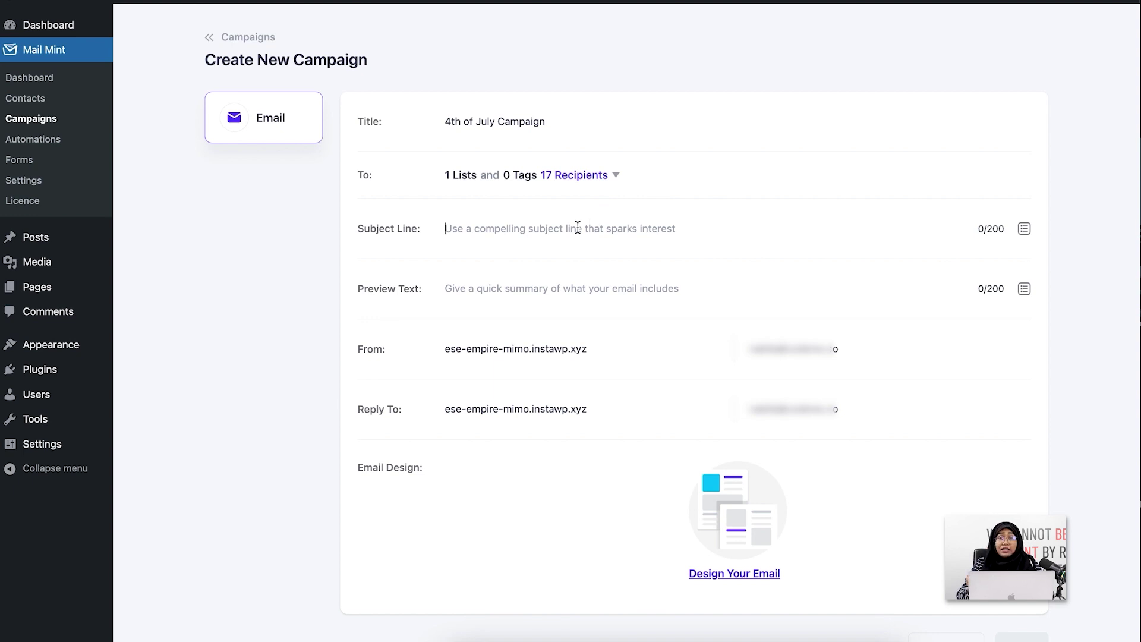
Step: Set subject 'Grab Your Discount Now' and preview text 'Buy Now before it's too late'
{"action": "left_click", "coordinate": [577, 228]}
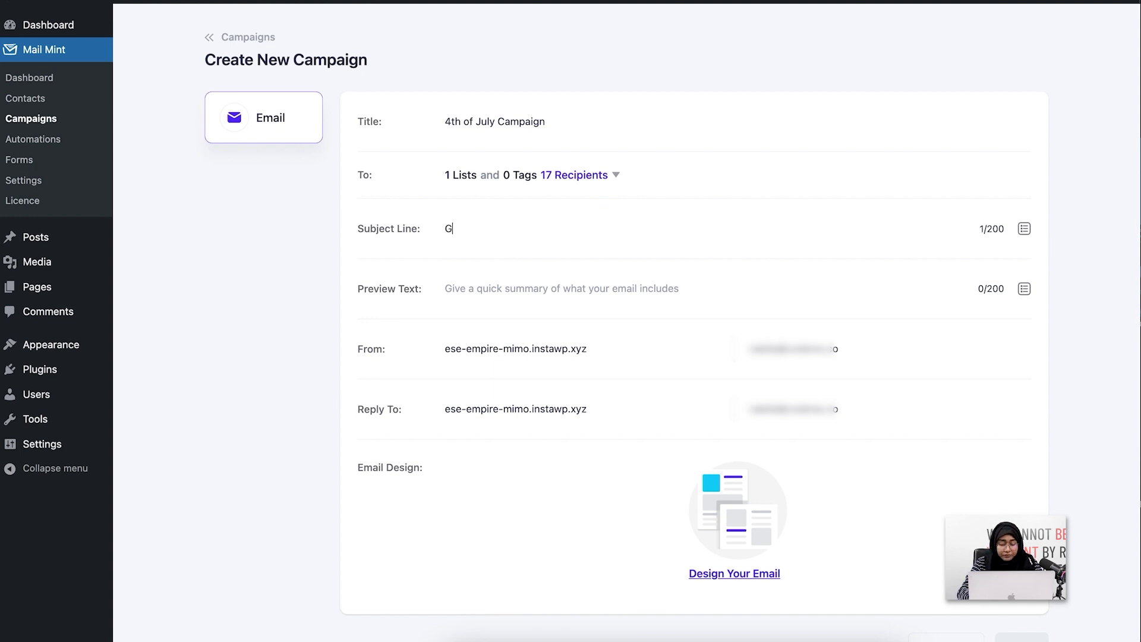
{"action": "type", "text": "Grab Your Discount"}
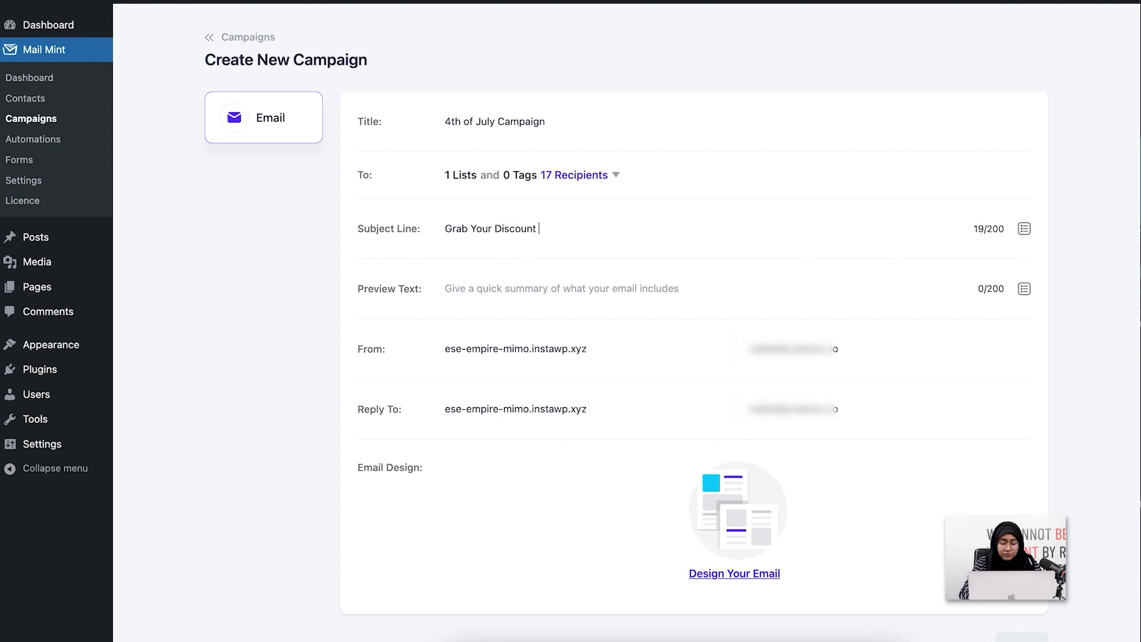
{"action": "type", "text": " NowBuy "}
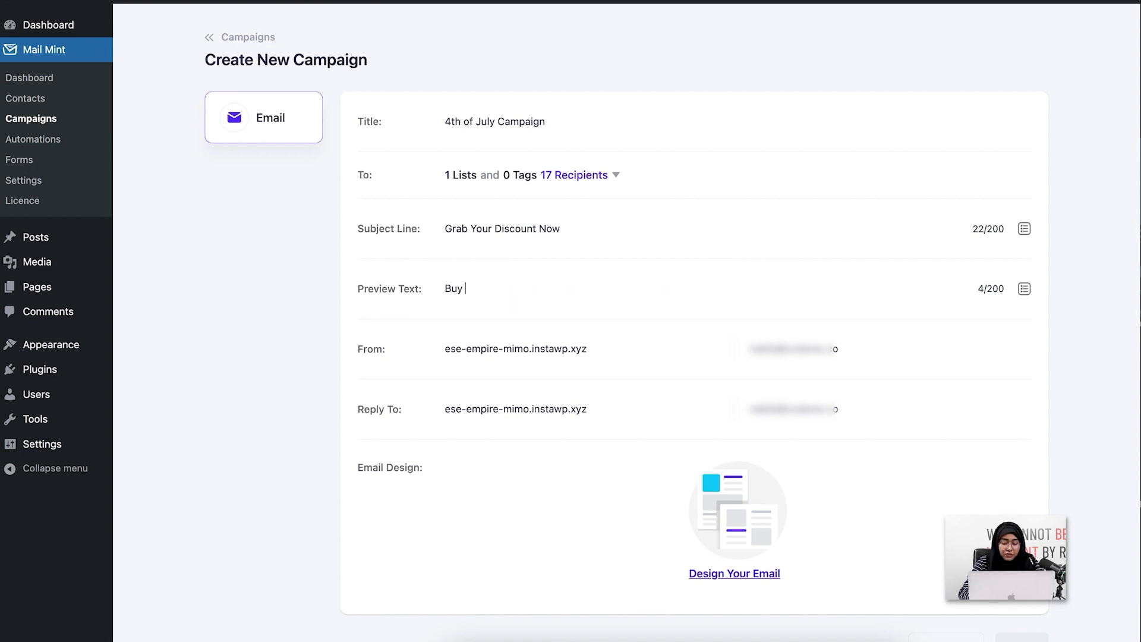
{"action": "type", "text": "Now "}
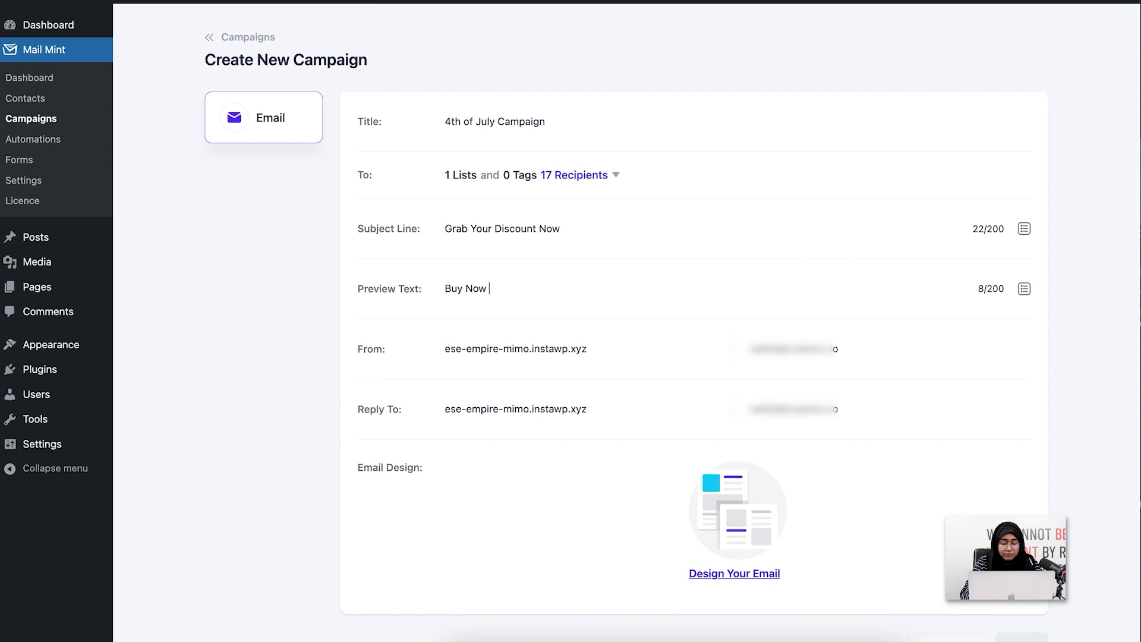
{"action": "type", "text": "before it"}
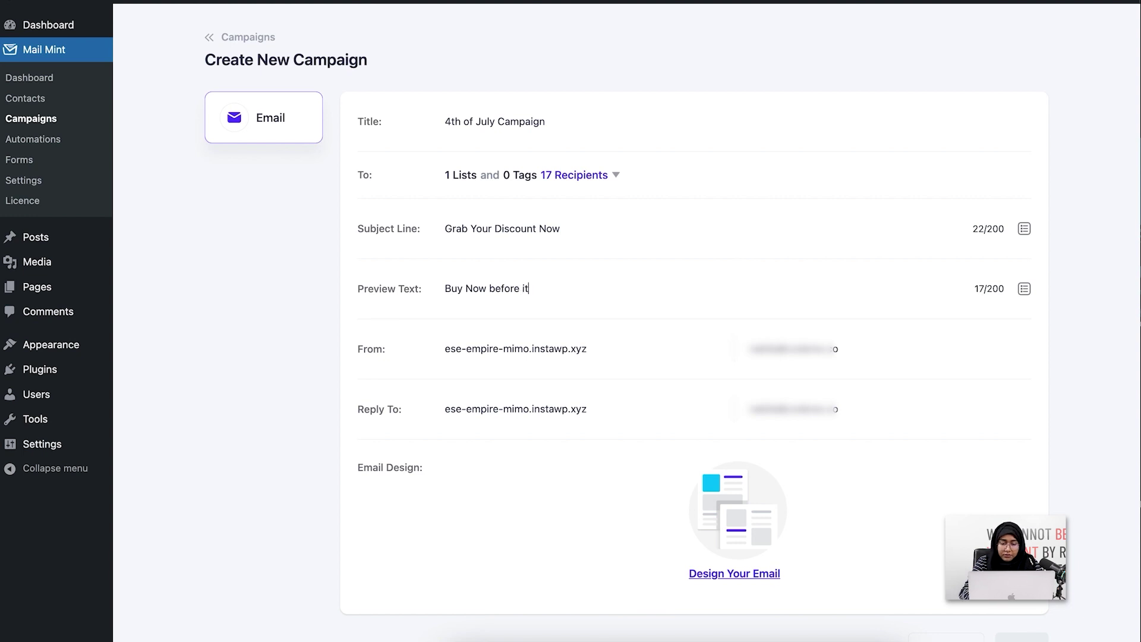
{"action": "type", "text": "'s too late"}
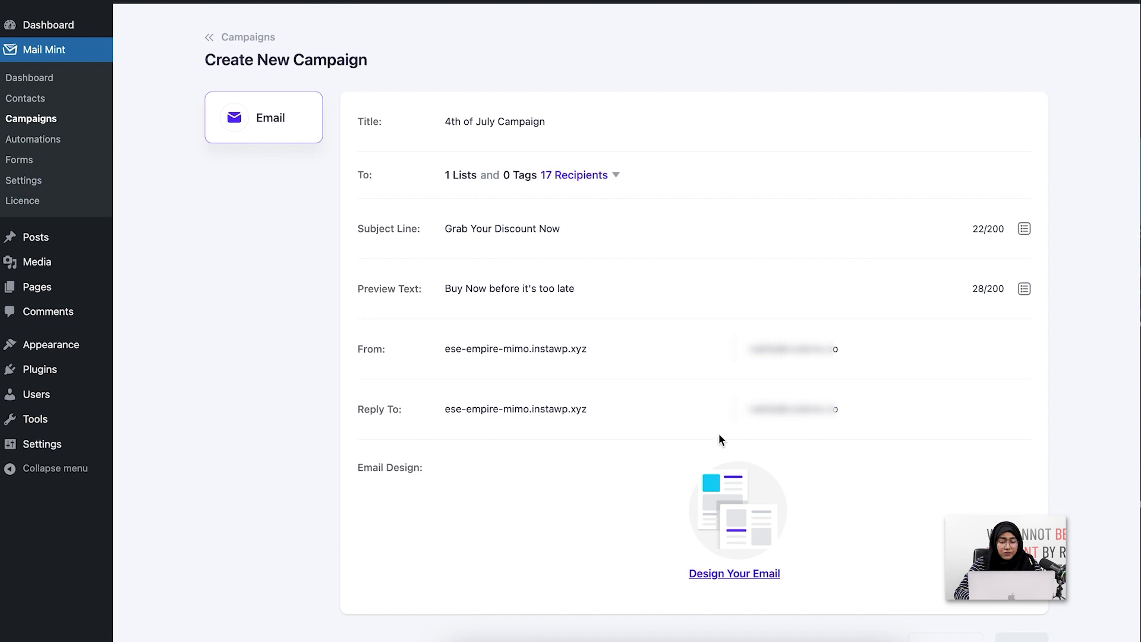
{"action": "scroll", "coordinate": [719, 440], "scroll_direction": "down", "scroll_amount": 2}
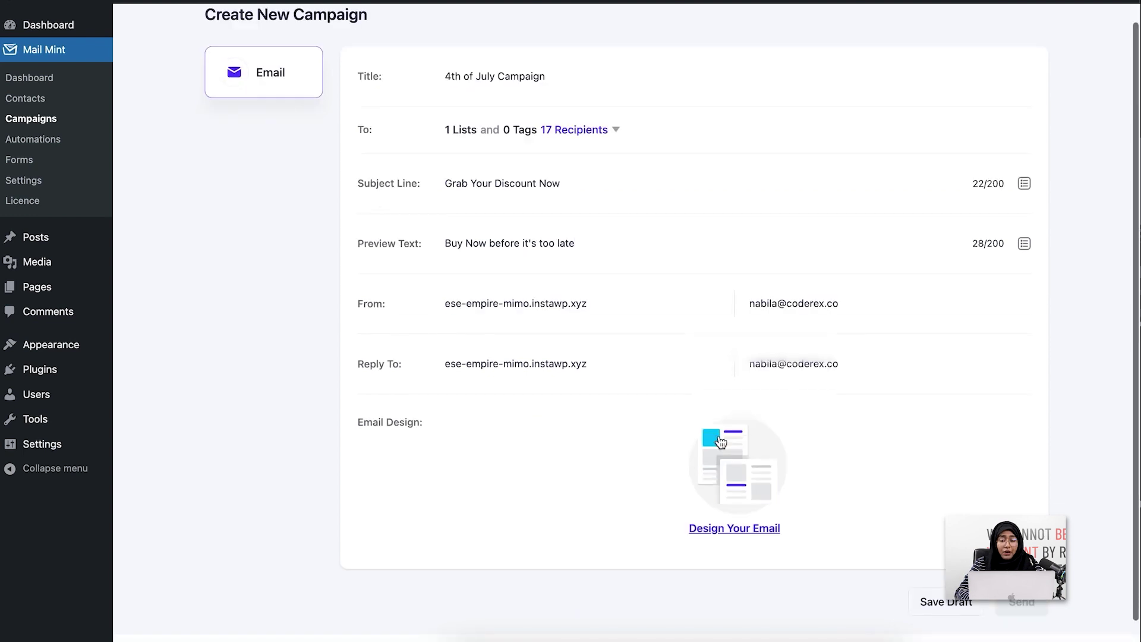
Step: Save the campaign draft and browse the Design Your Email template gallery
{"action": "left_click", "coordinate": [736, 528]}
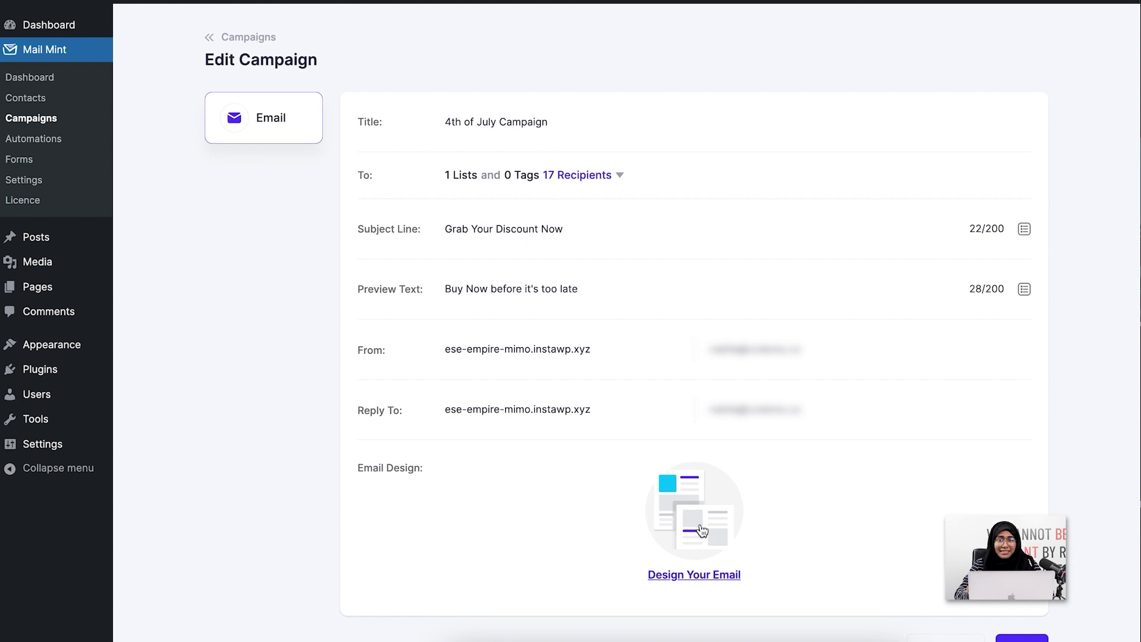
{"action": "left_click", "coordinate": [700, 587]}
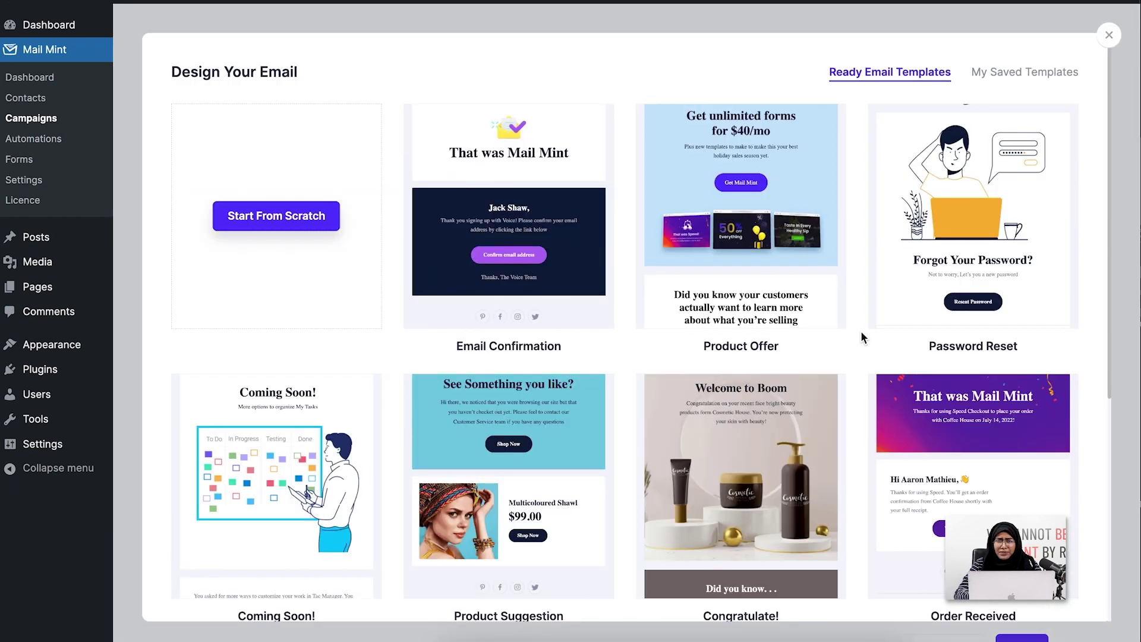
{"action": "scroll", "coordinate": [863, 337], "scroll_direction": "down", "scroll_amount": 5}
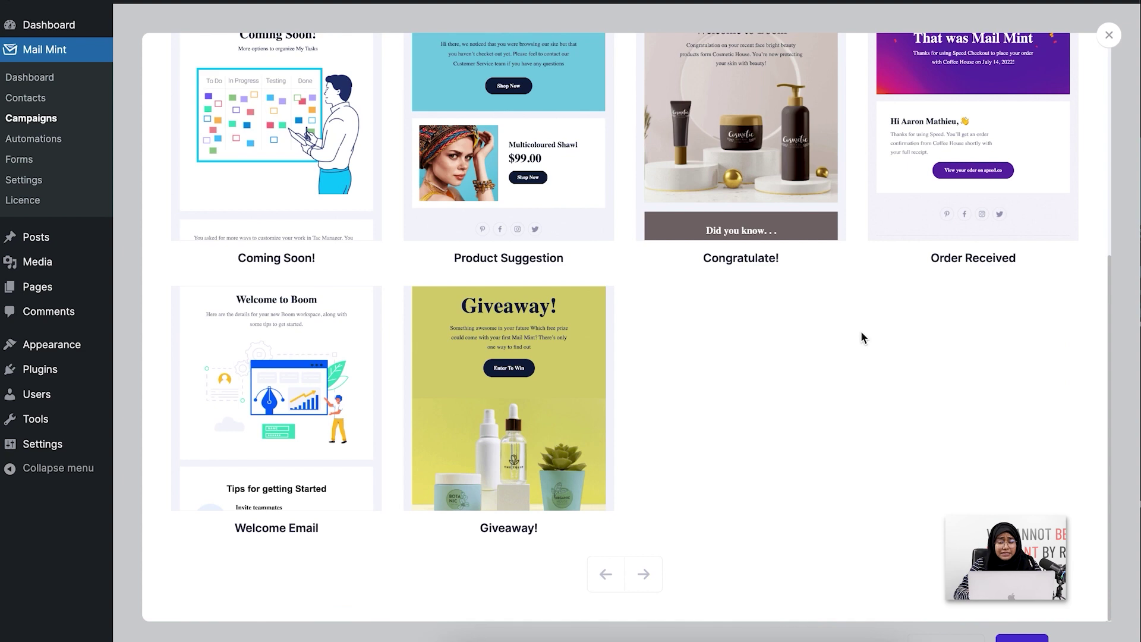
{"action": "scroll", "coordinate": [861, 332], "scroll_direction": "up", "scroll_amount": 5}
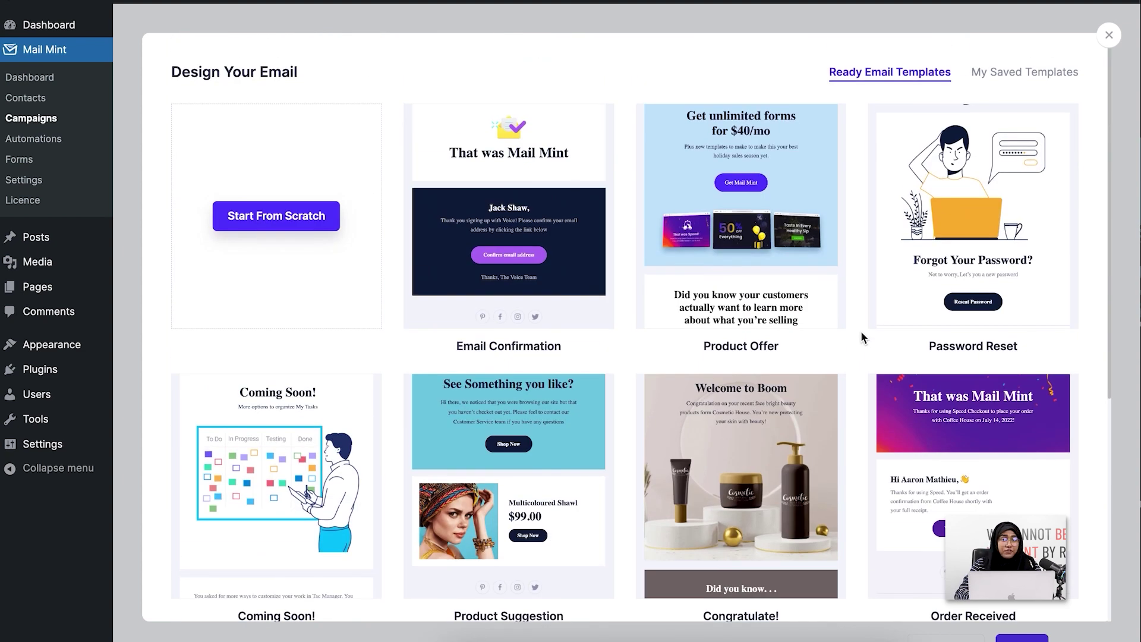
Step: Start from a blank layout and drag an Image block to the top of the email
{"action": "left_click", "coordinate": [331, 223]}
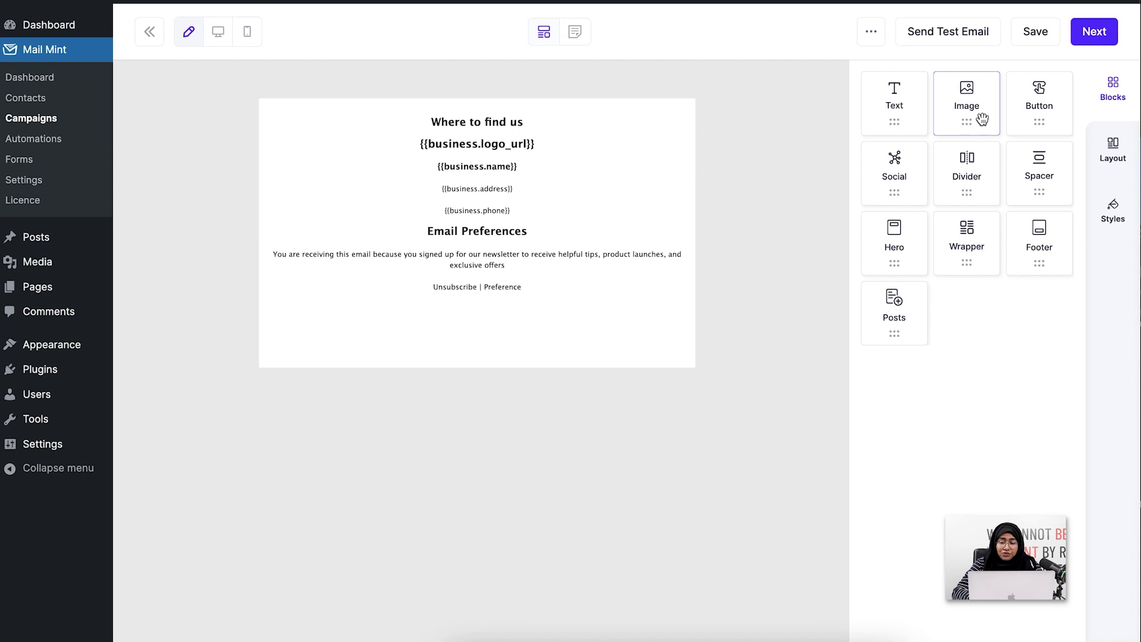
{"action": "left_click_drag", "start_coordinate": [982, 119], "coordinate": [652, 104]}
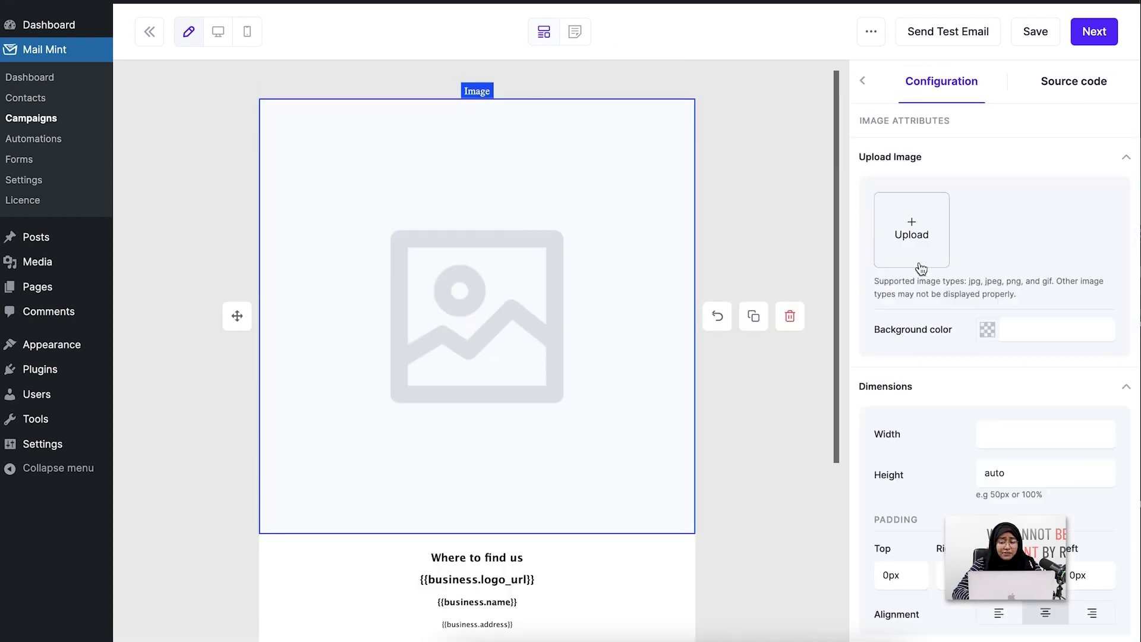
Step: Upload 4th of July.png from the 4th of July Sale folder and insert it as the banner
{"action": "left_click", "coordinate": [921, 268]}
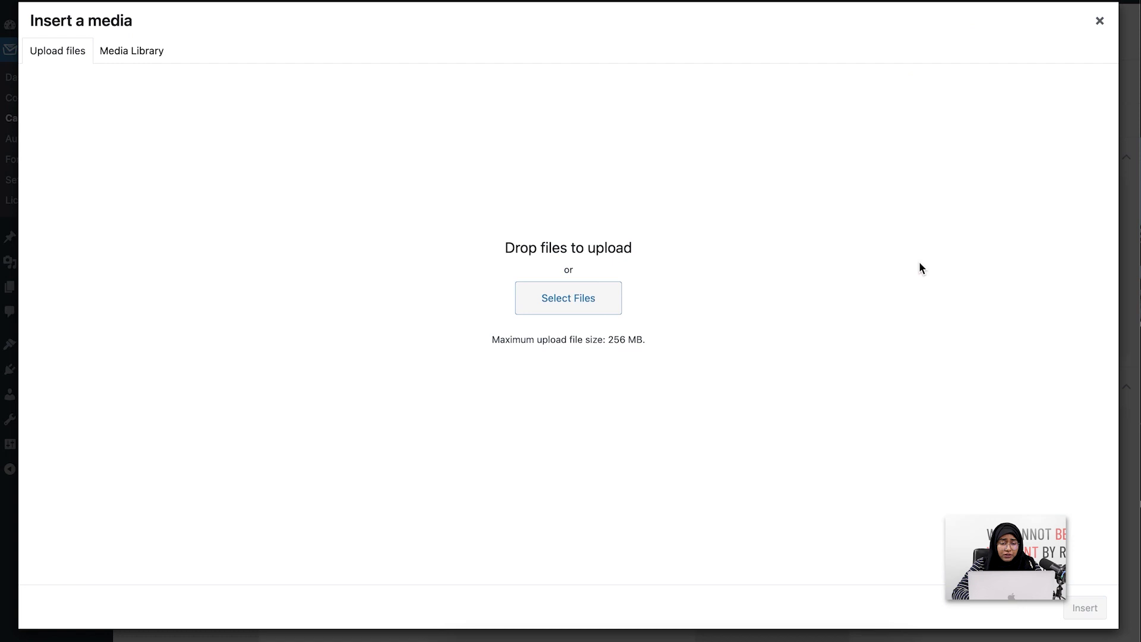
{"action": "left_click", "coordinate": [578, 296]}
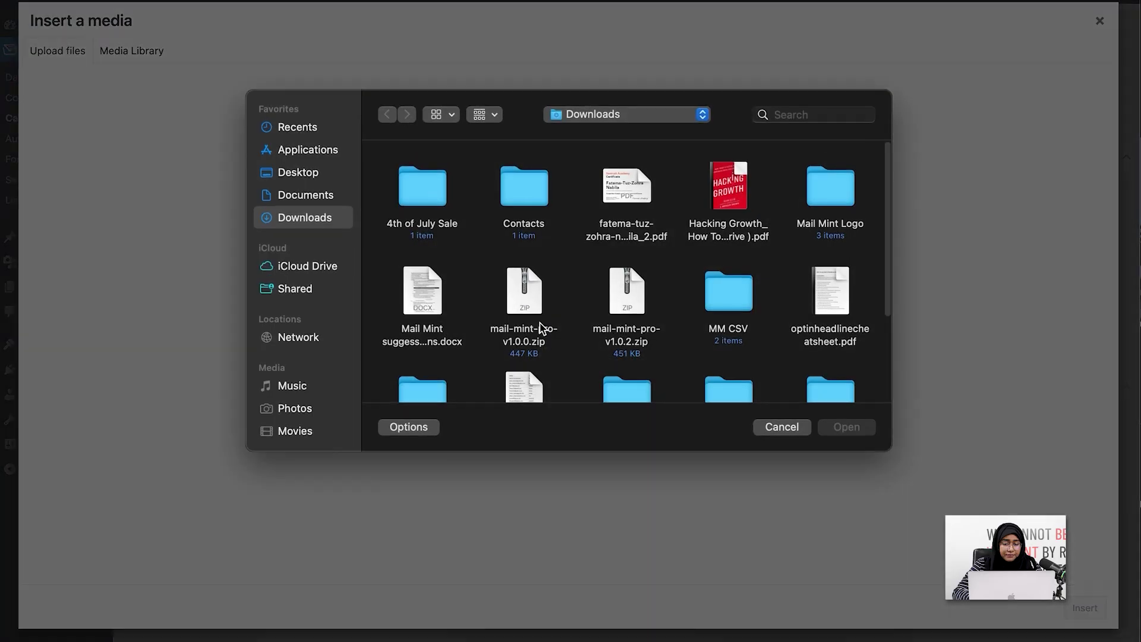
{"action": "double_click", "coordinate": [400, 177]}
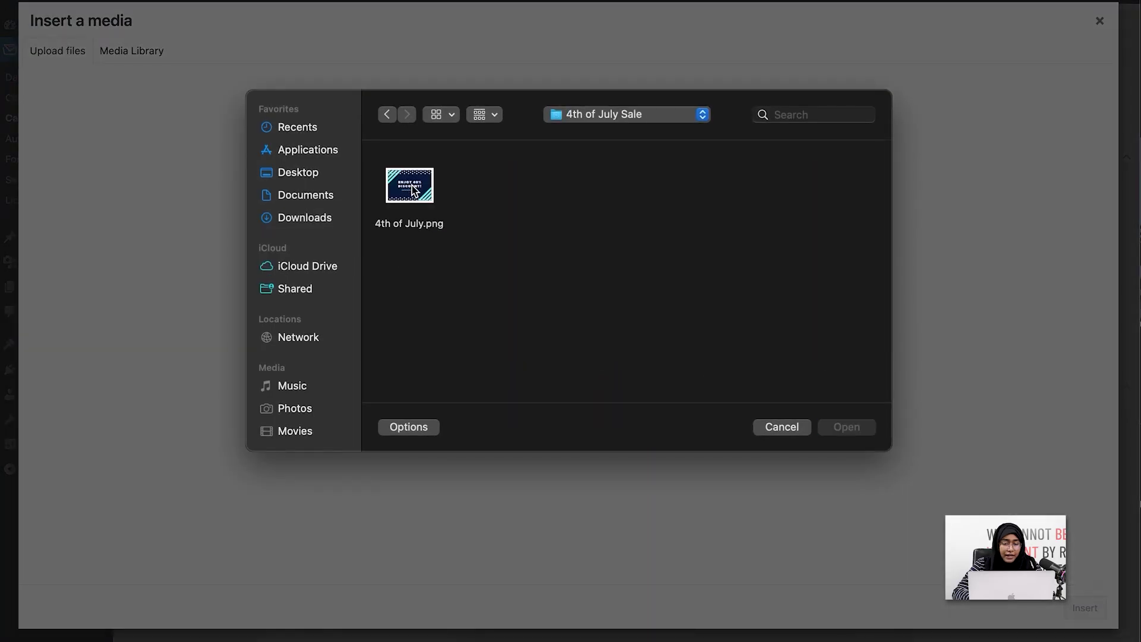
{"action": "left_click", "coordinate": [424, 199]}
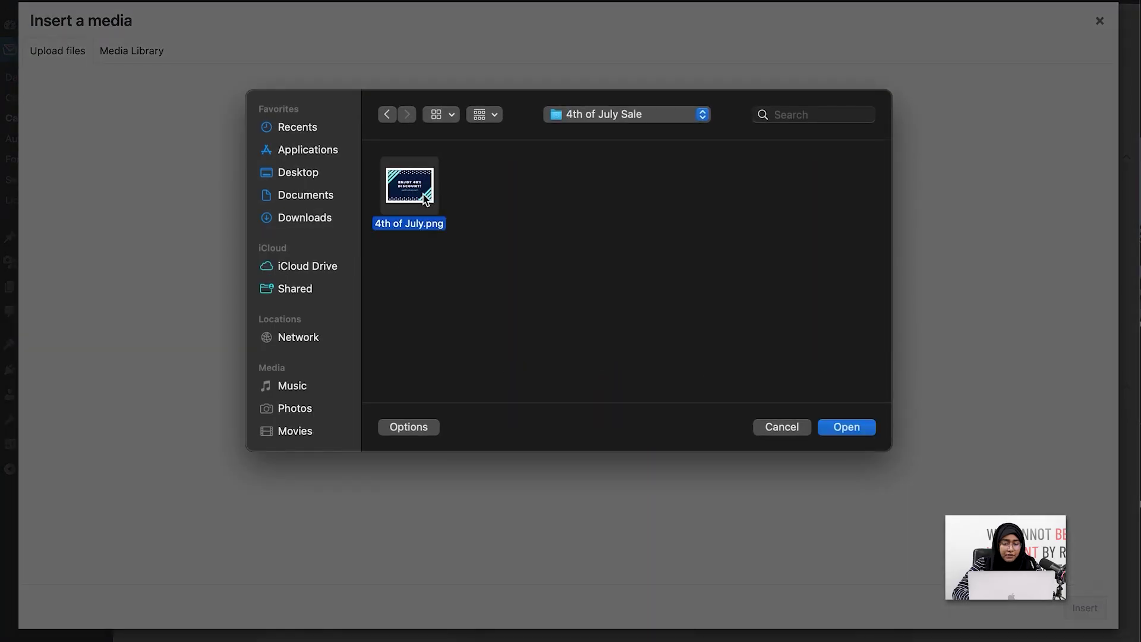
{"action": "left_click", "coordinate": [860, 427]}
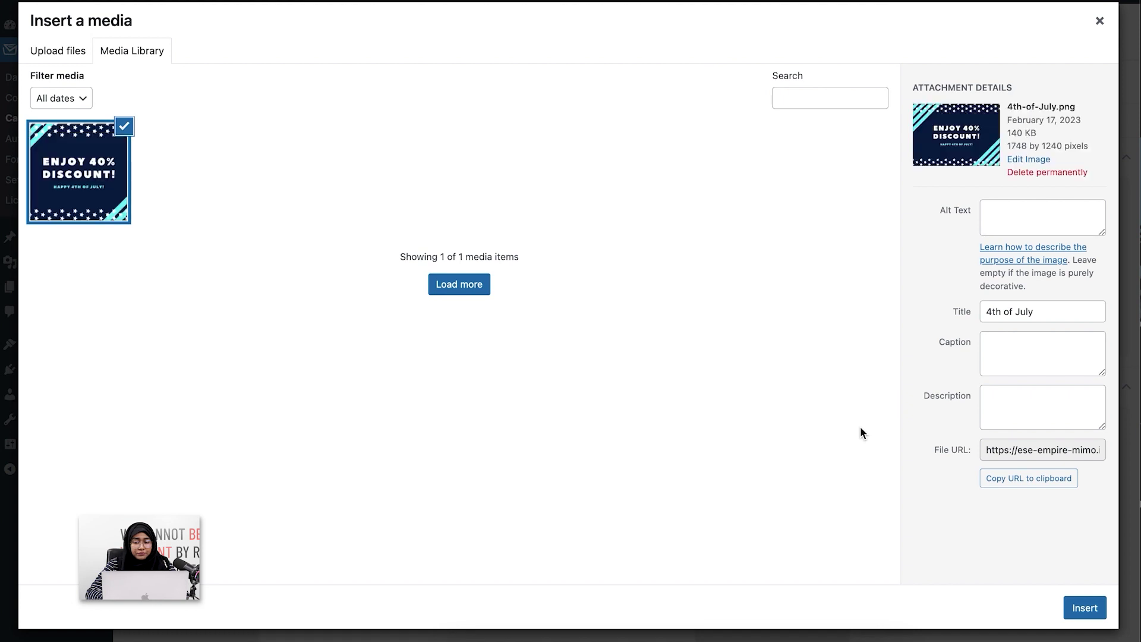
{"action": "left_click", "coordinate": [1085, 607]}
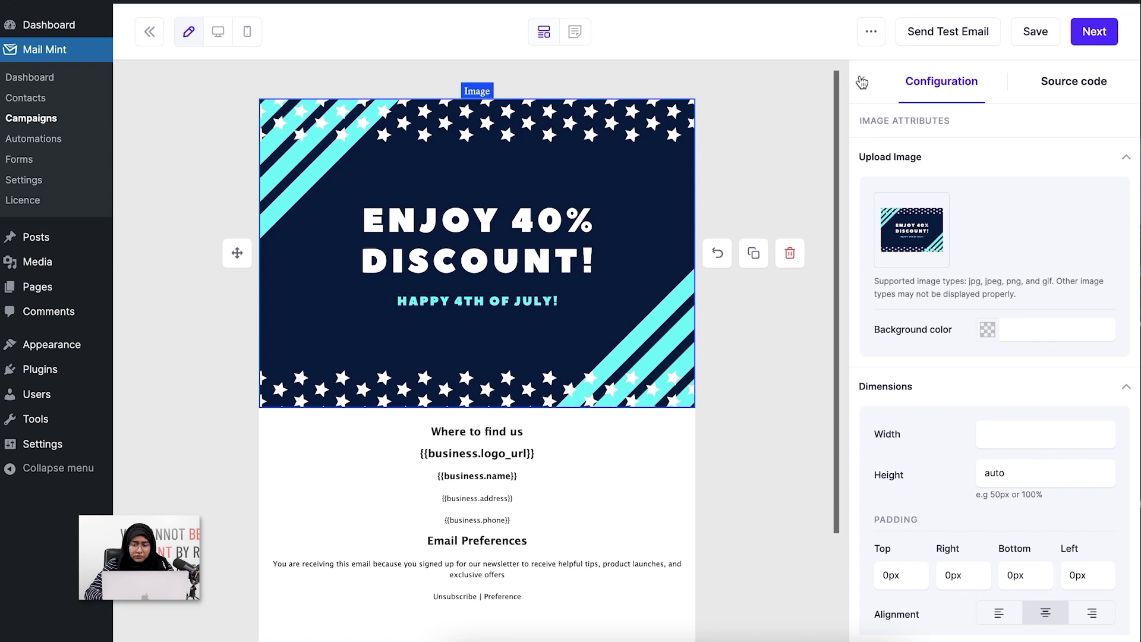
Step: Add a Hero block under the banner with the heading 'Limited Time Offer!'
{"action": "left_click", "coordinate": [862, 81]}
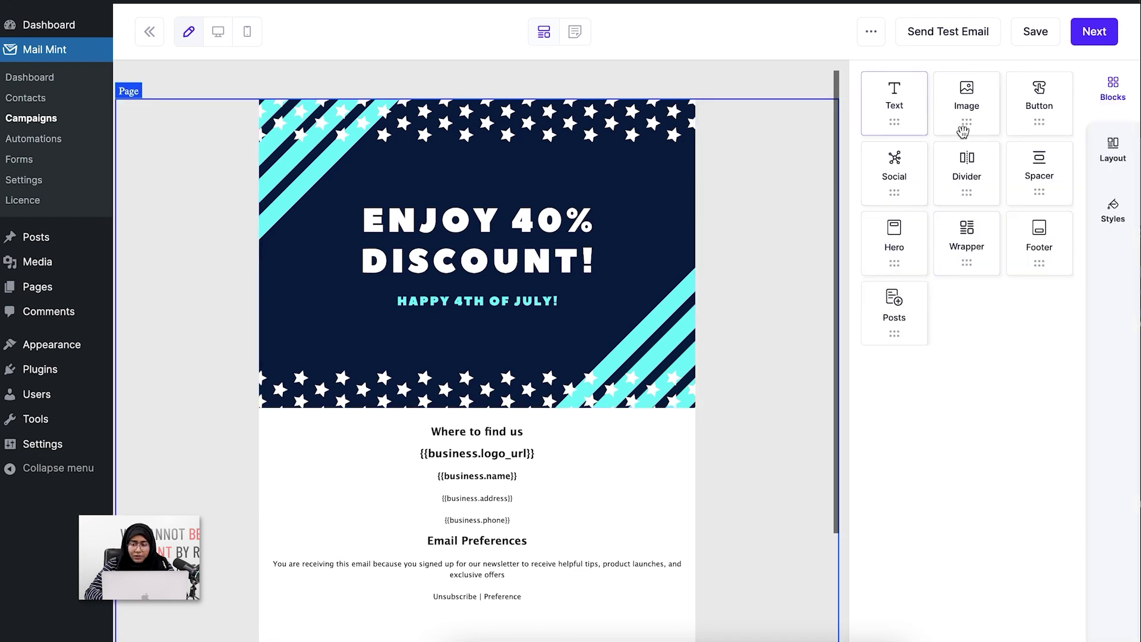
{"action": "left_click_drag", "start_coordinate": [896, 241], "coordinate": [614, 410]}
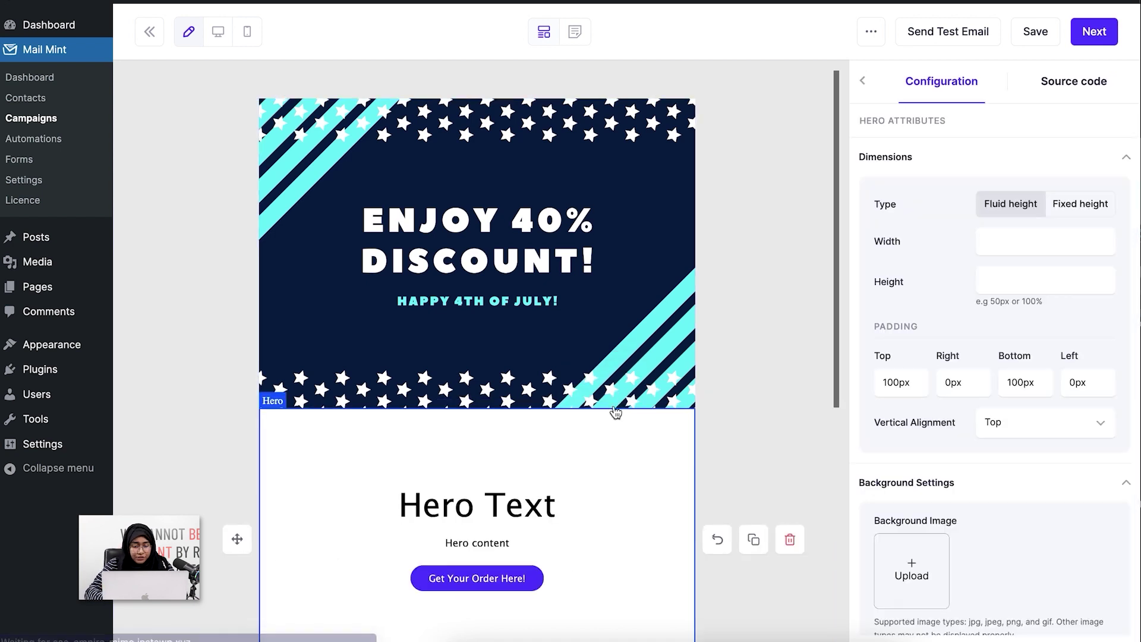
{"action": "scroll", "coordinate": [616, 412], "scroll_direction": "up", "scroll_amount": 2}
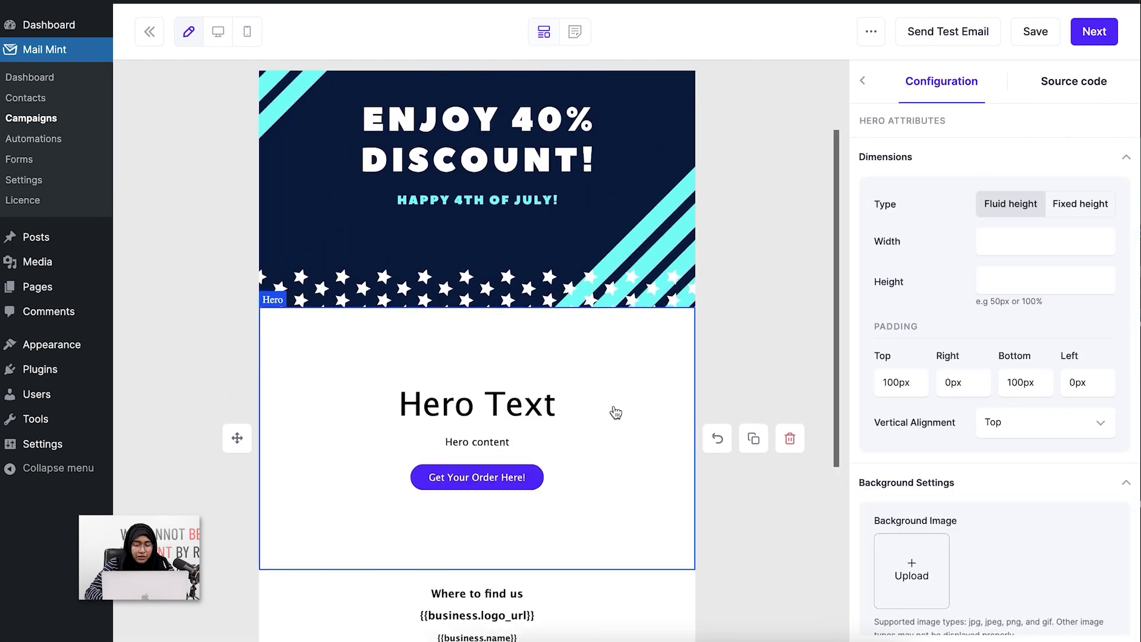
{"action": "left_click", "coordinate": [540, 401]}
{"action": "triple_click", "coordinate": [539, 401]}
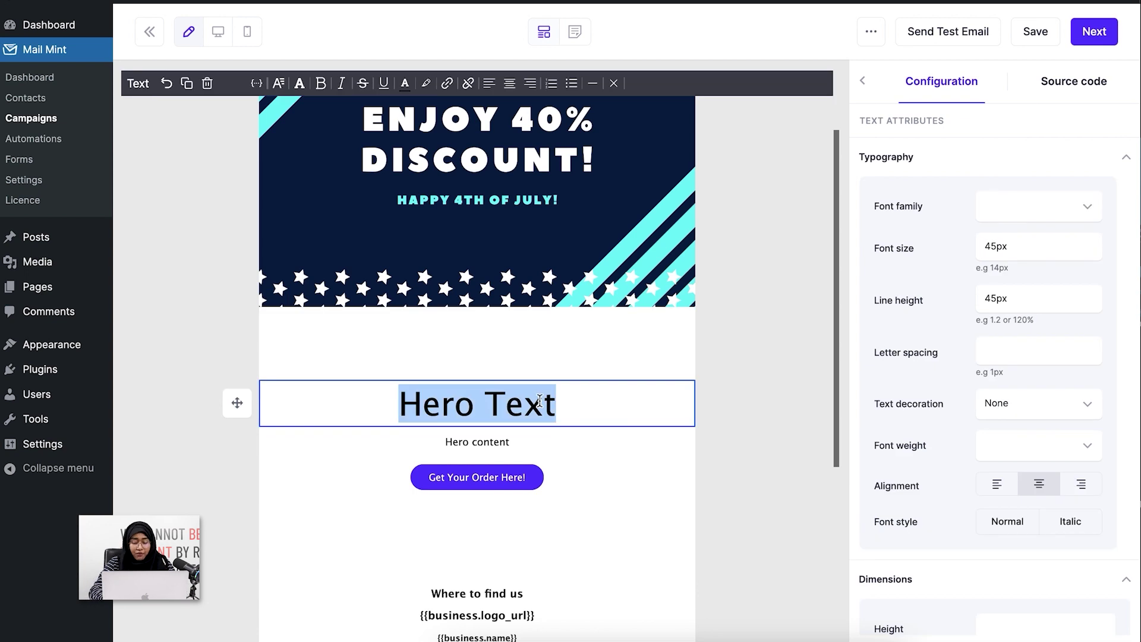
{"action": "type", "text": "Limite"}
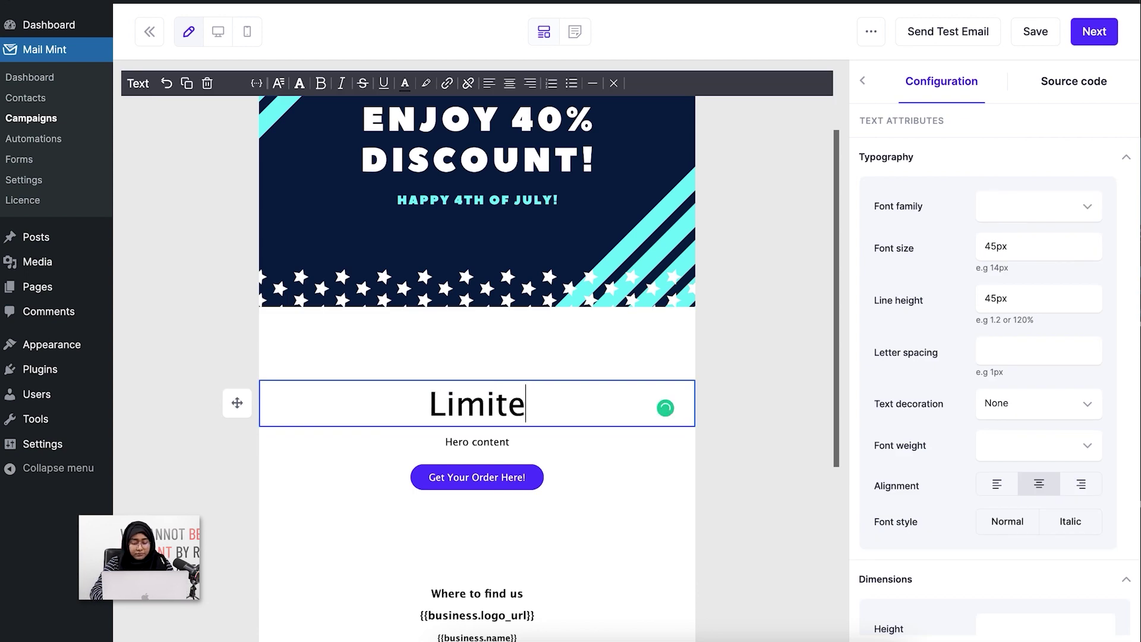
{"action": "type", "text": "d Time Offer!"}
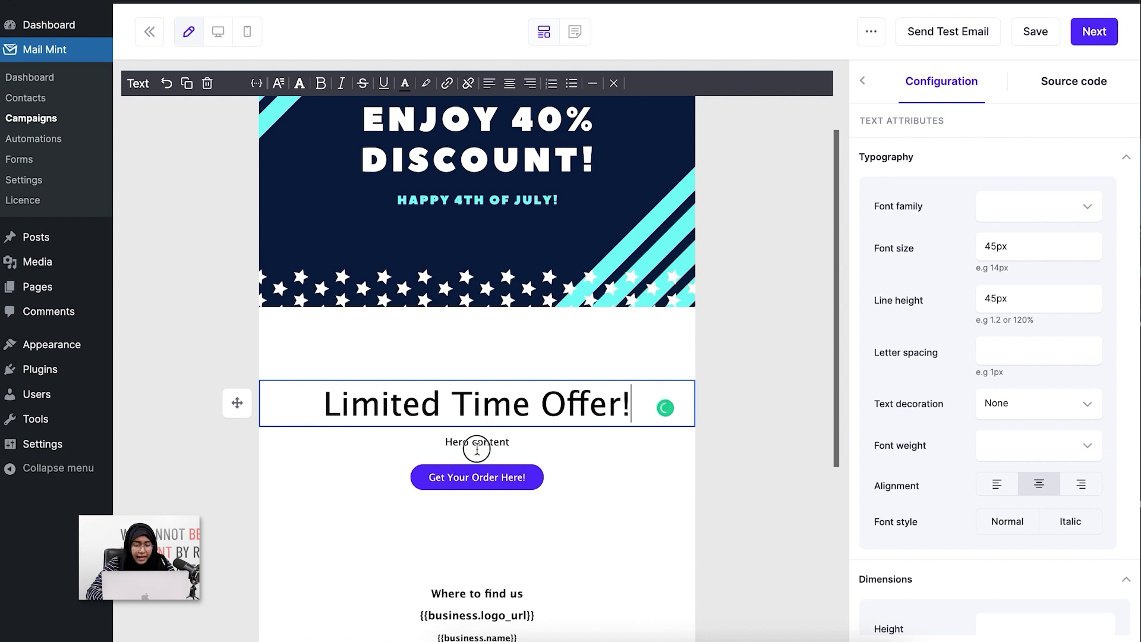
Step: Delete the hero body text and relabel its button 'Get Your Offer Now!'
{"action": "left_click", "coordinate": [511, 440]}
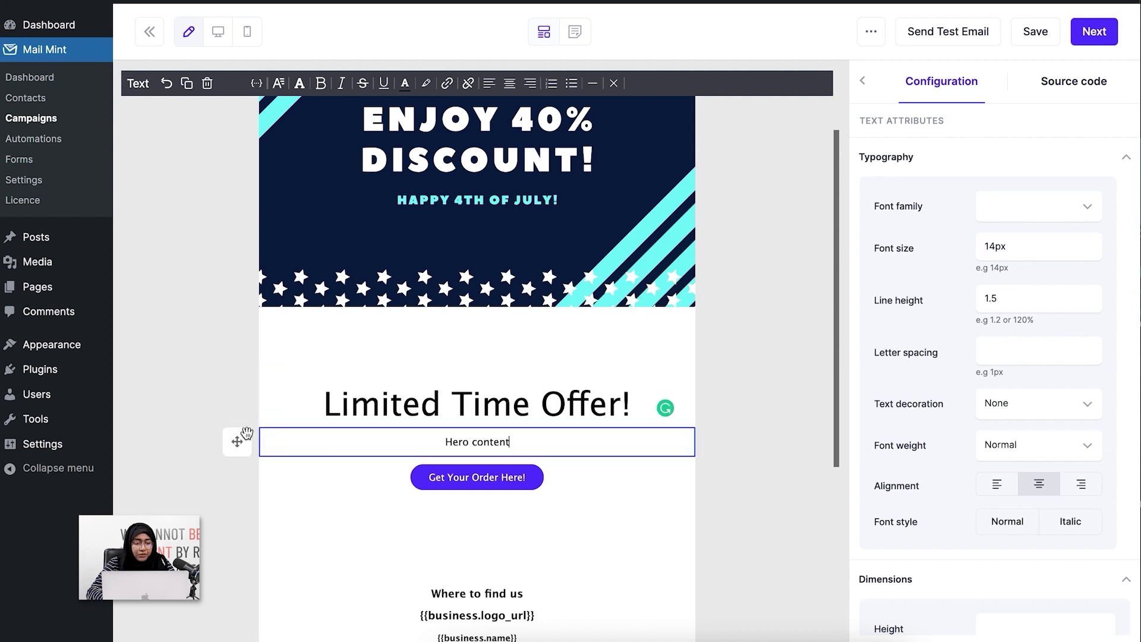
{"action": "left_click", "coordinate": [207, 84]}
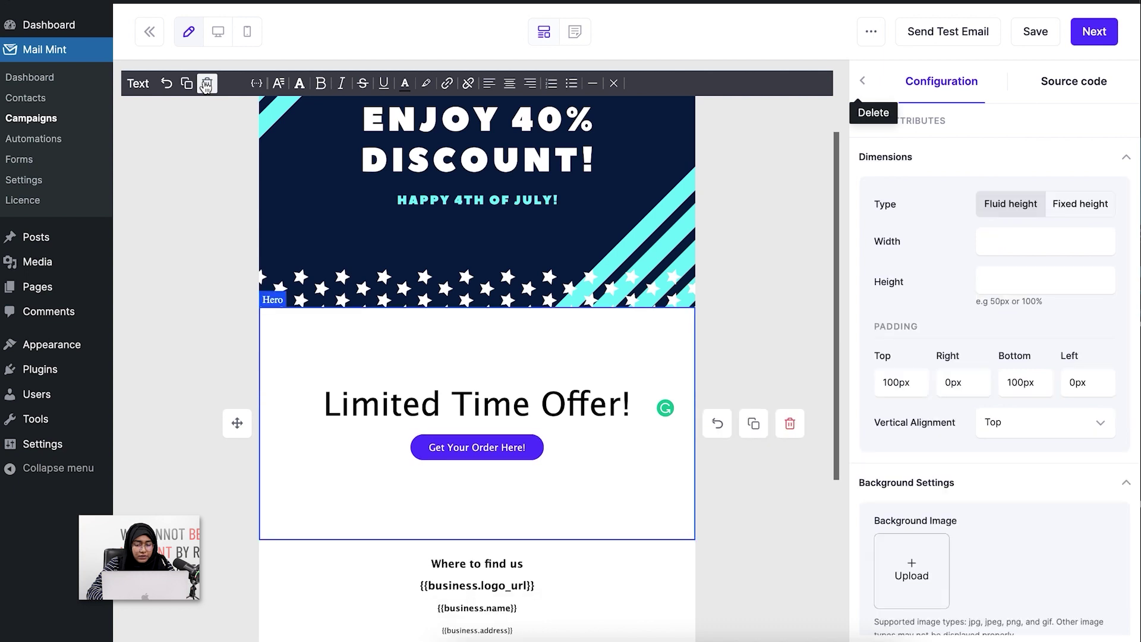
{"action": "left_click", "coordinate": [492, 446]}
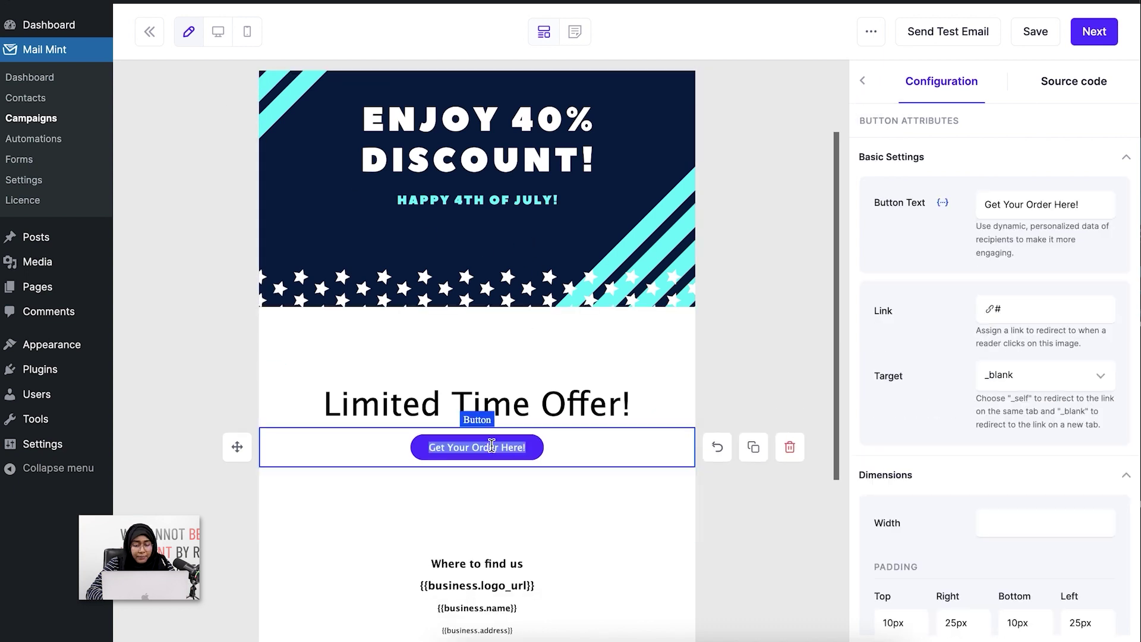
{"action": "type", "text": "G"}
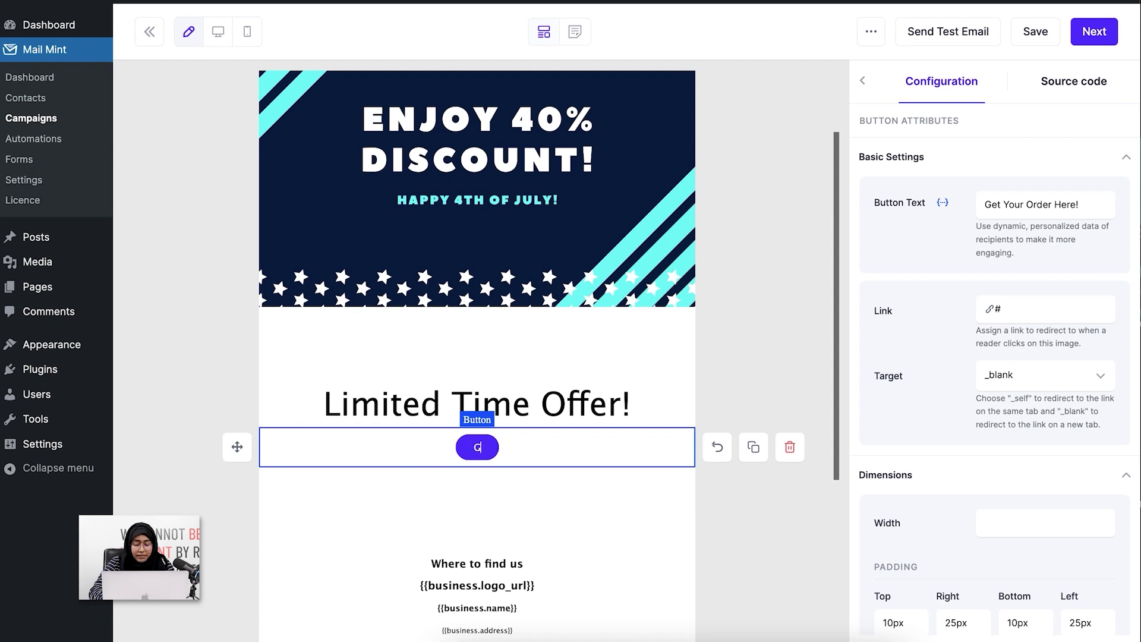
{"action": "type", "text": "et Your Offer"}
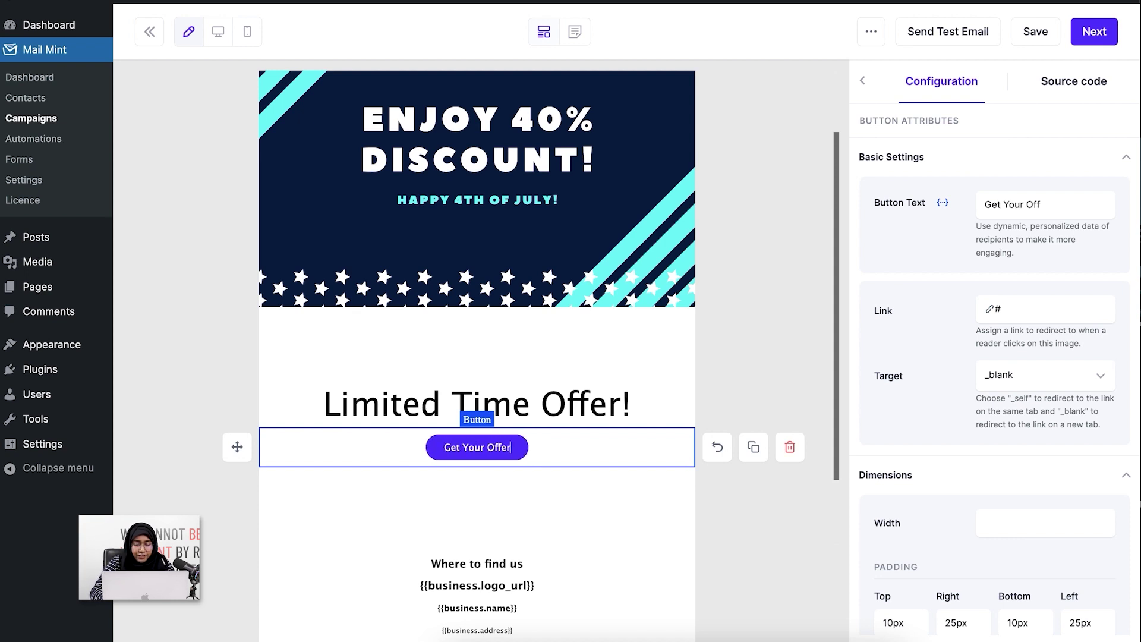
{"action": "type", "text": " Now!"}
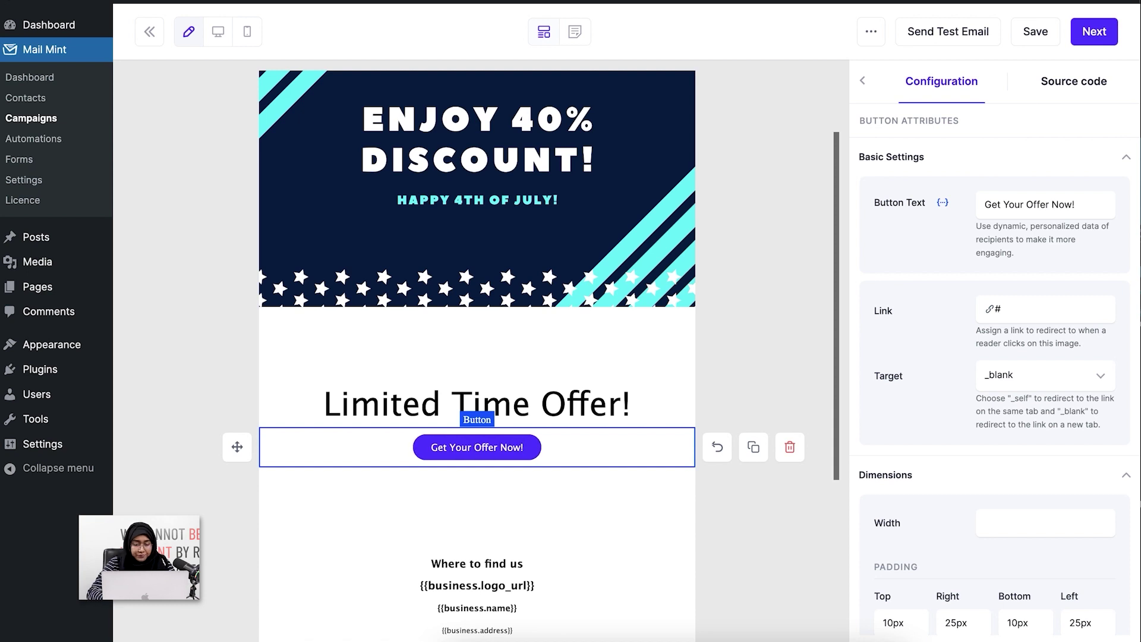
{"action": "left_click", "coordinate": [542, 491]}
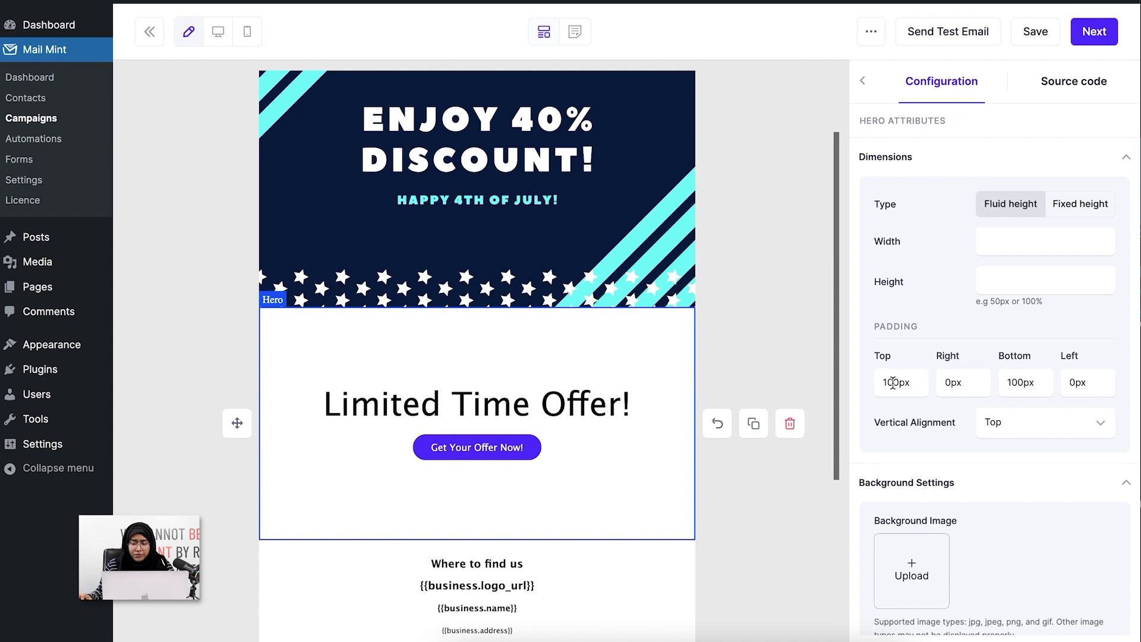
Step: Set the Hero block's Top and Bottom padding to 50px each
{"action": "left_click_drag", "start_coordinate": [892, 382], "coordinate": [879, 383]}
{"action": "key", "text": "BackSpace"}
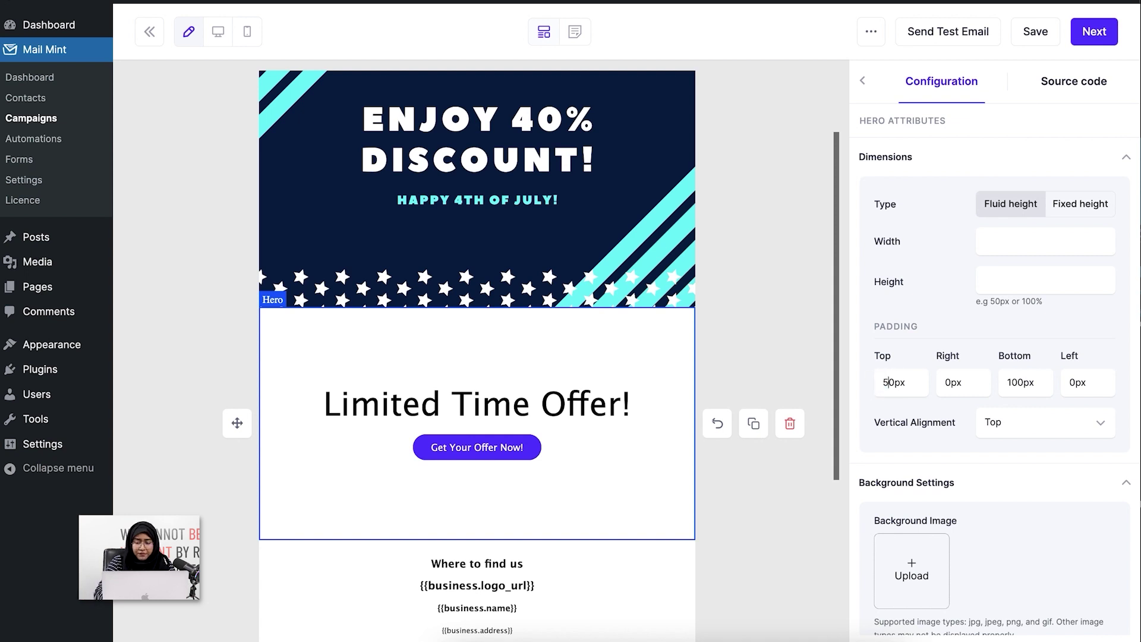
{"action": "type", "text": "5"}
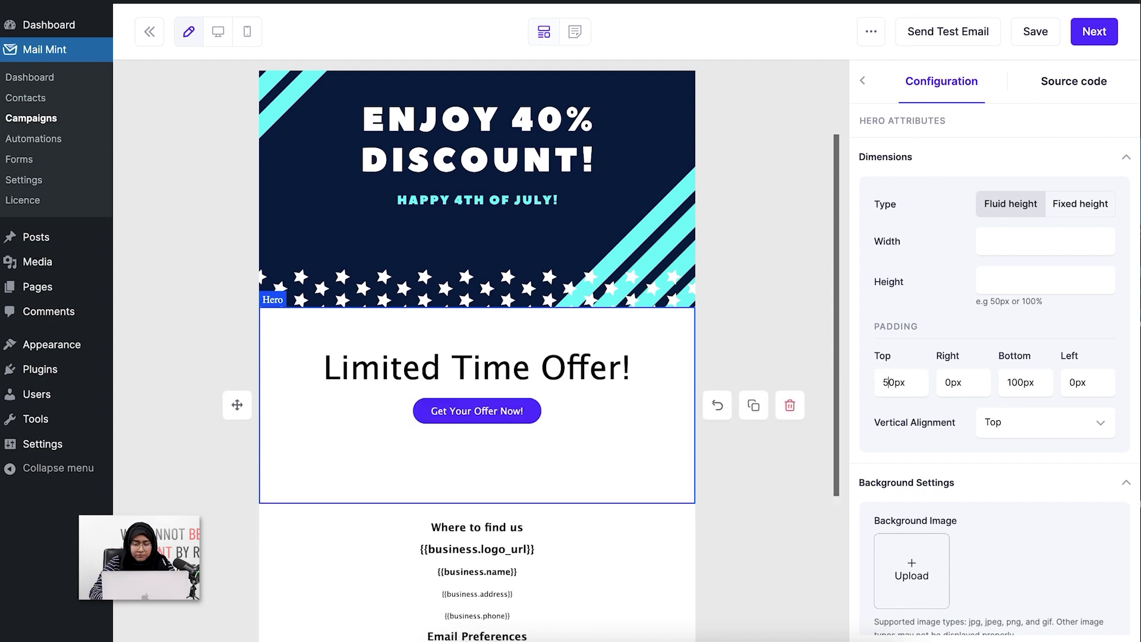
{"action": "left_click", "coordinate": [1019, 381]}
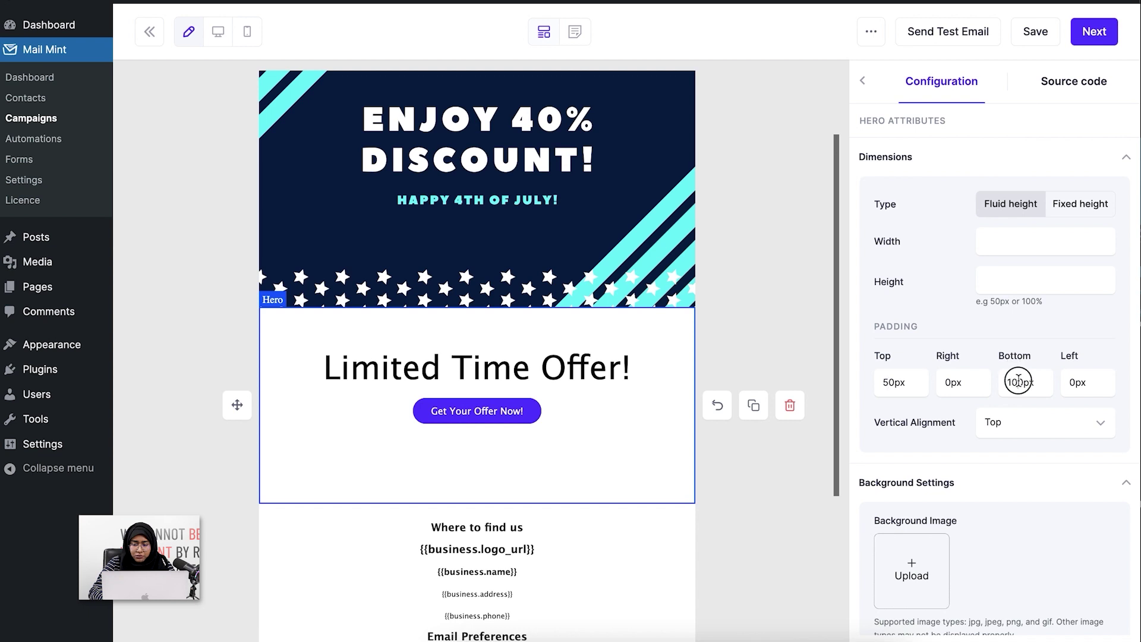
{"action": "key", "text": "BackSpace"}
{"action": "type", "text": "5"}
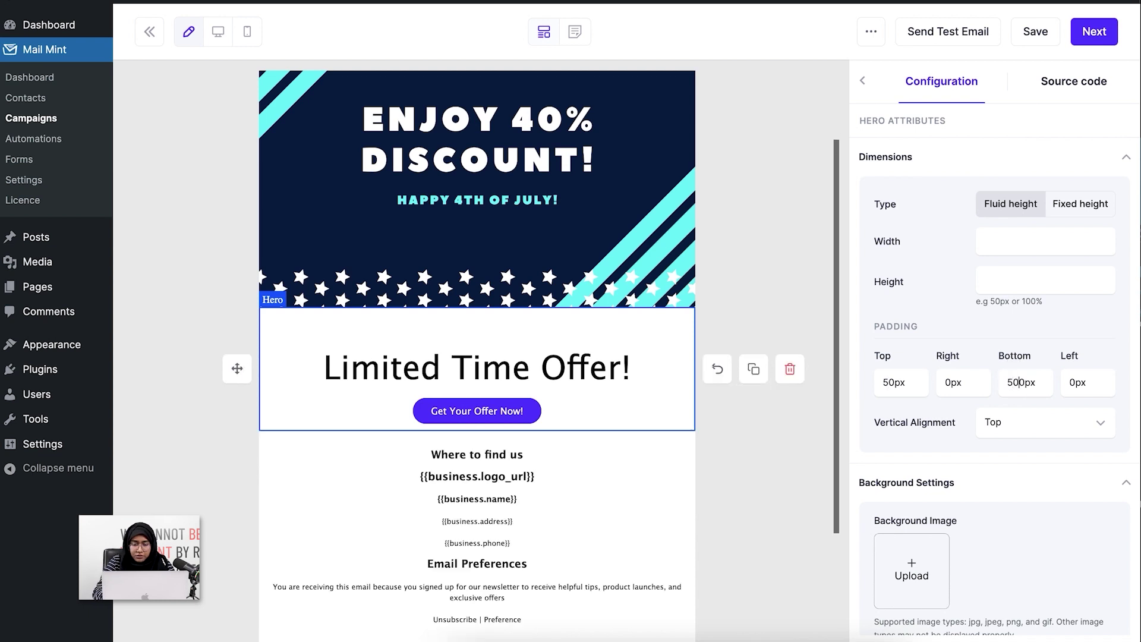
{"action": "key", "text": "Delete"}
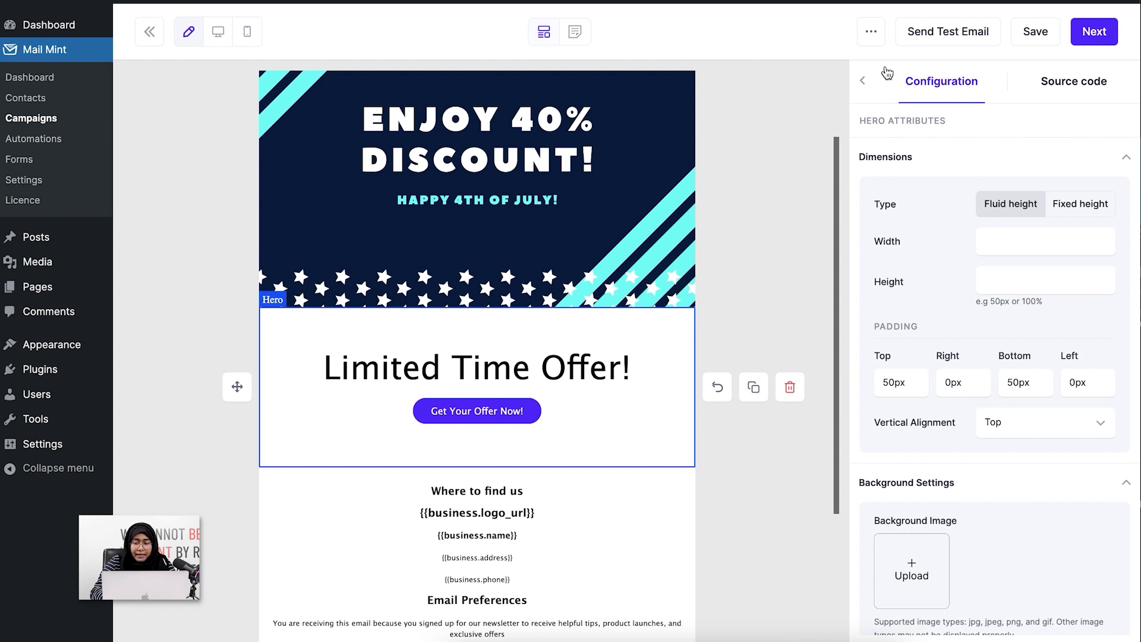
{"action": "left_click", "coordinate": [861, 83]}
Step: Give the hero section behind 'Limited Time Offer!' the banner stripes' cyan background, sampled with the eyedropper
{"action": "left_click", "coordinate": [672, 386]}
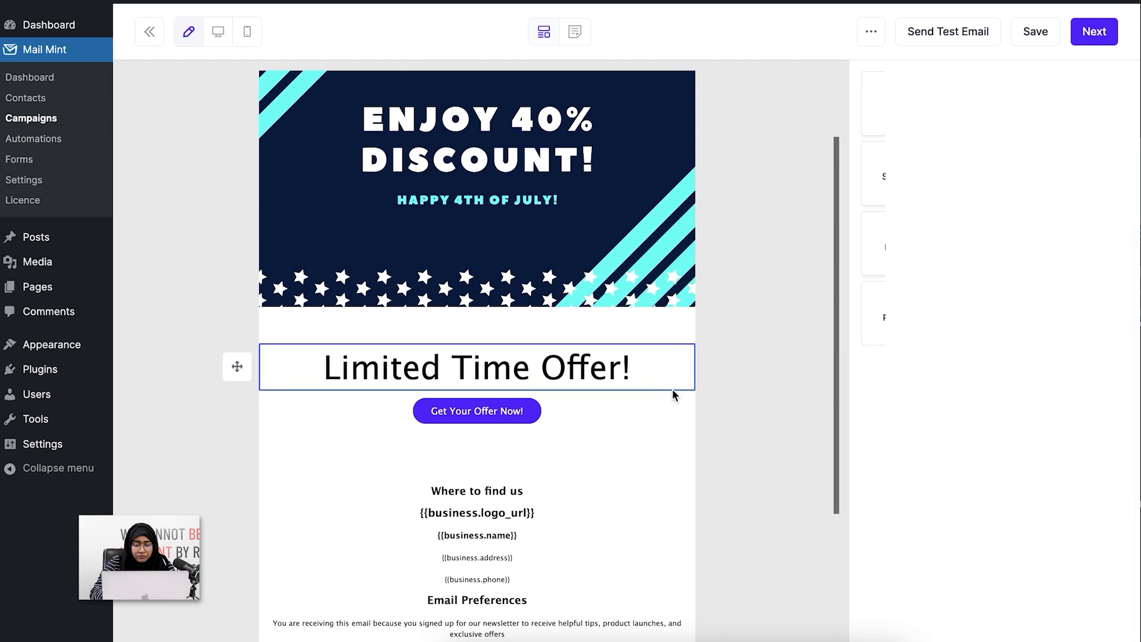
{"action": "left_click", "coordinate": [672, 416]}
{"action": "left_click", "coordinate": [665, 333]}
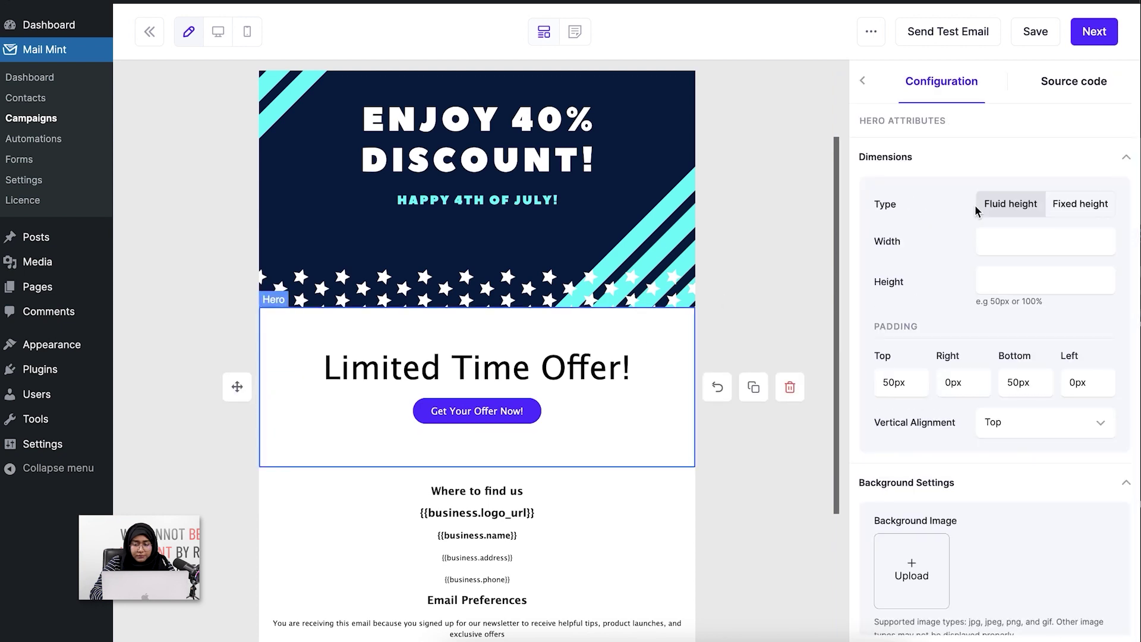
{"action": "scroll", "coordinate": [969, 449], "scroll_direction": "down", "scroll_amount": 5}
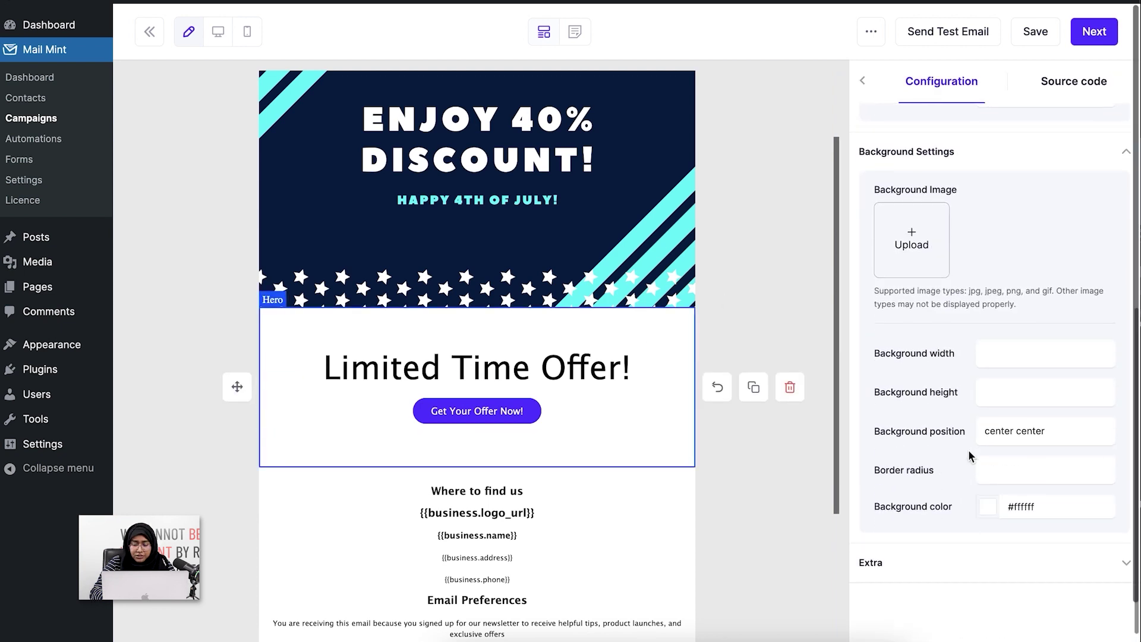
{"action": "scroll", "coordinate": [968, 449], "scroll_direction": "down", "scroll_amount": 2}
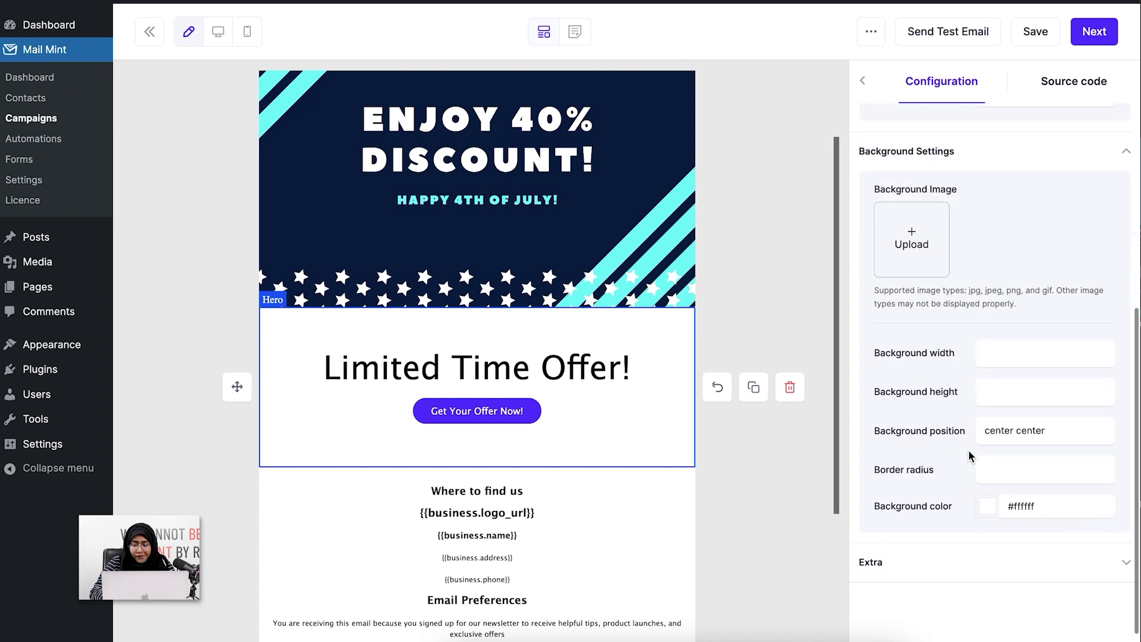
{"action": "left_click", "coordinate": [989, 507]}
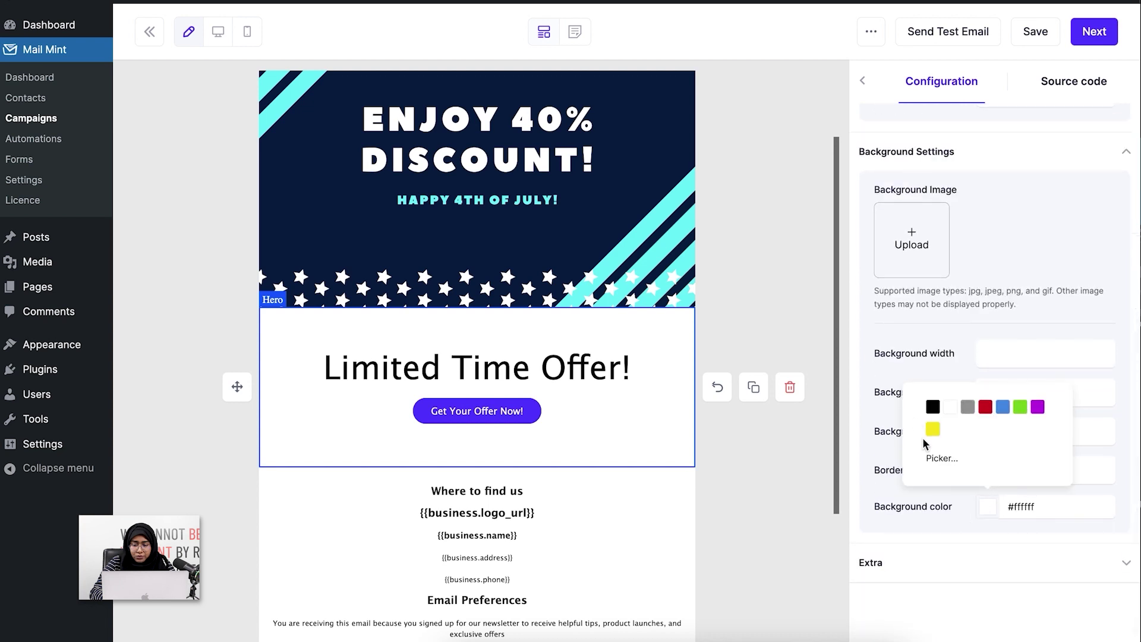
{"action": "left_click", "coordinate": [930, 455]}
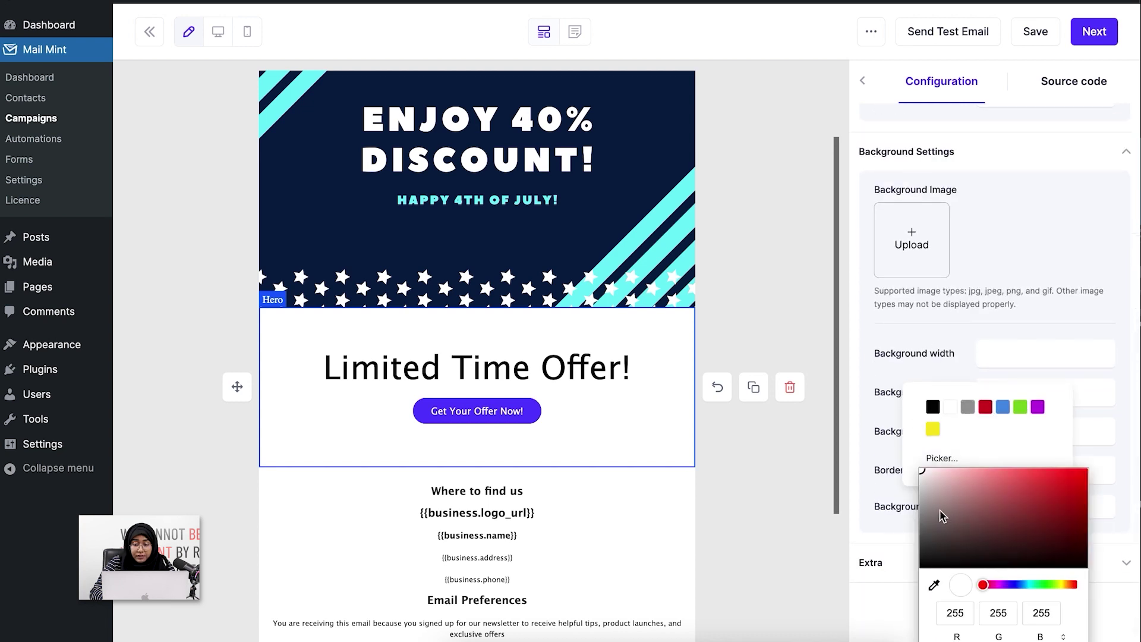
{"action": "left_click", "coordinate": [934, 585]}
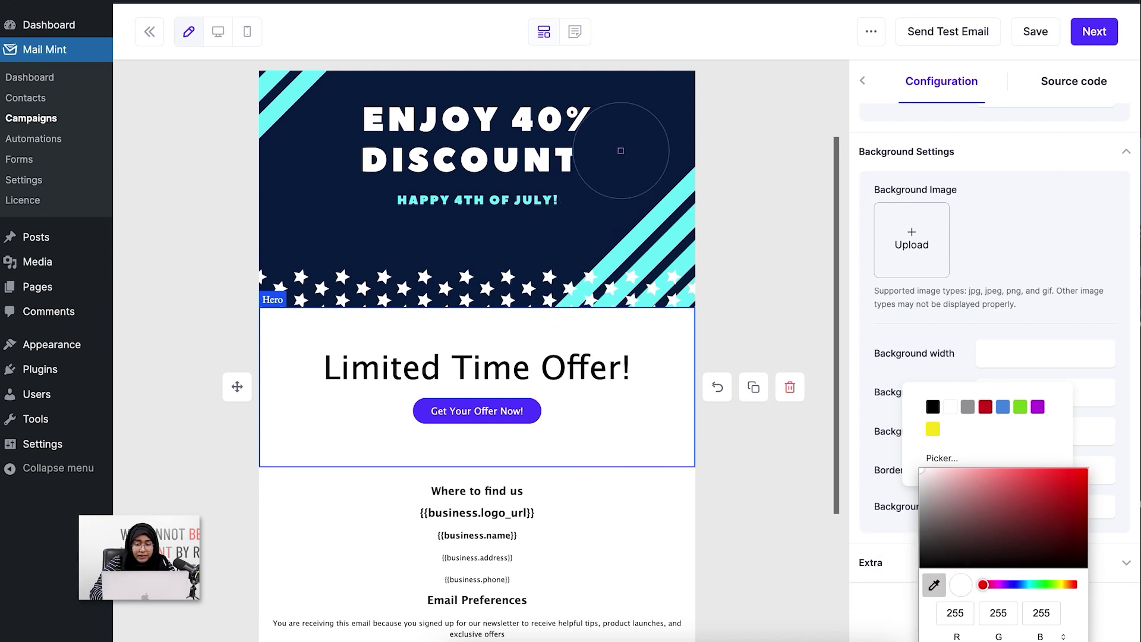
{"action": "left_click", "coordinate": [620, 151]}
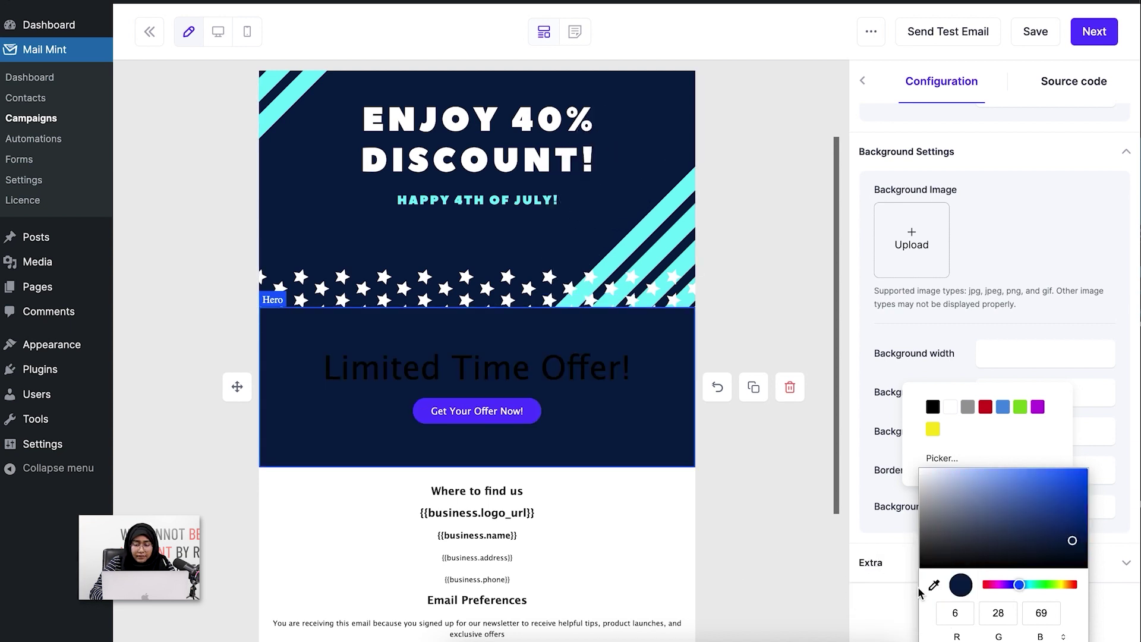
{"action": "left_click", "coordinate": [934, 591]}
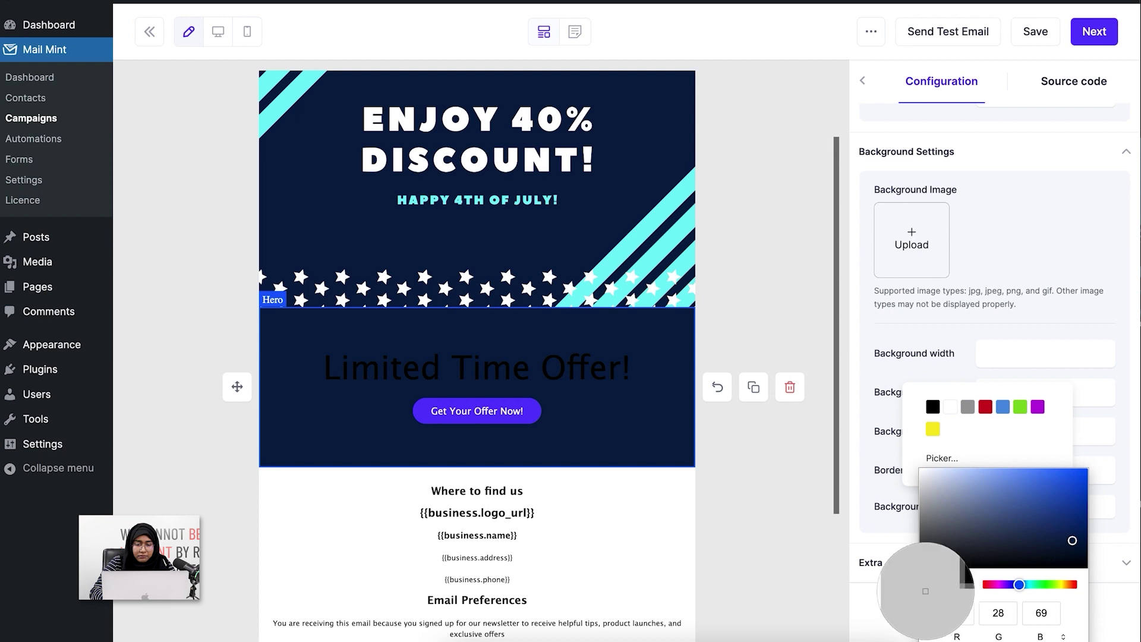
{"action": "left_click", "coordinate": [647, 221]}
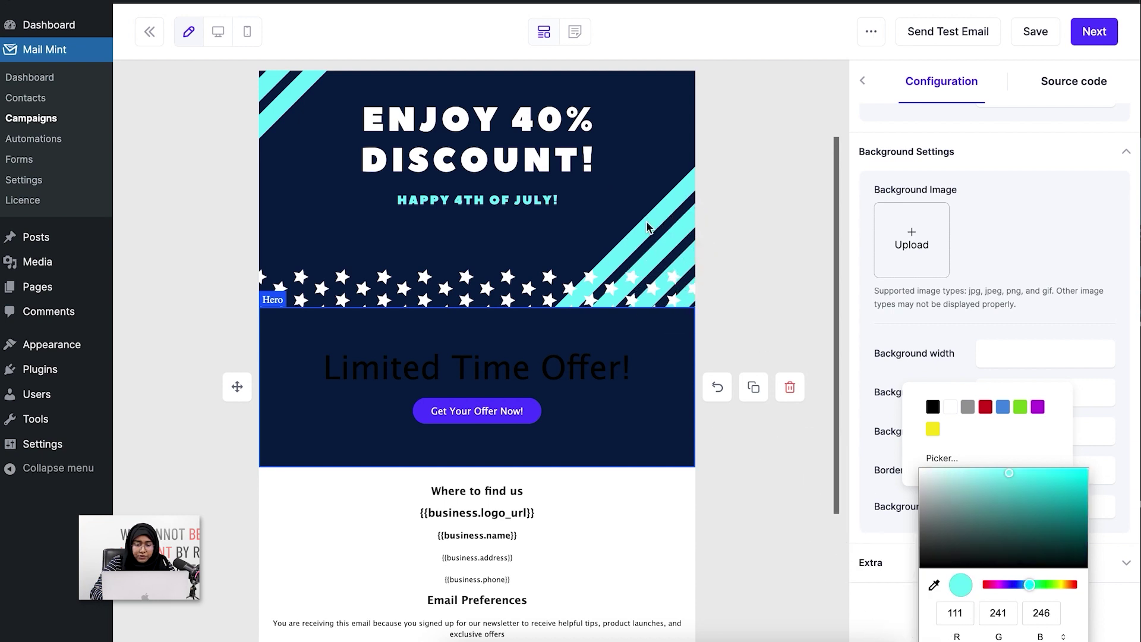
{"action": "left_click", "coordinate": [751, 325]}
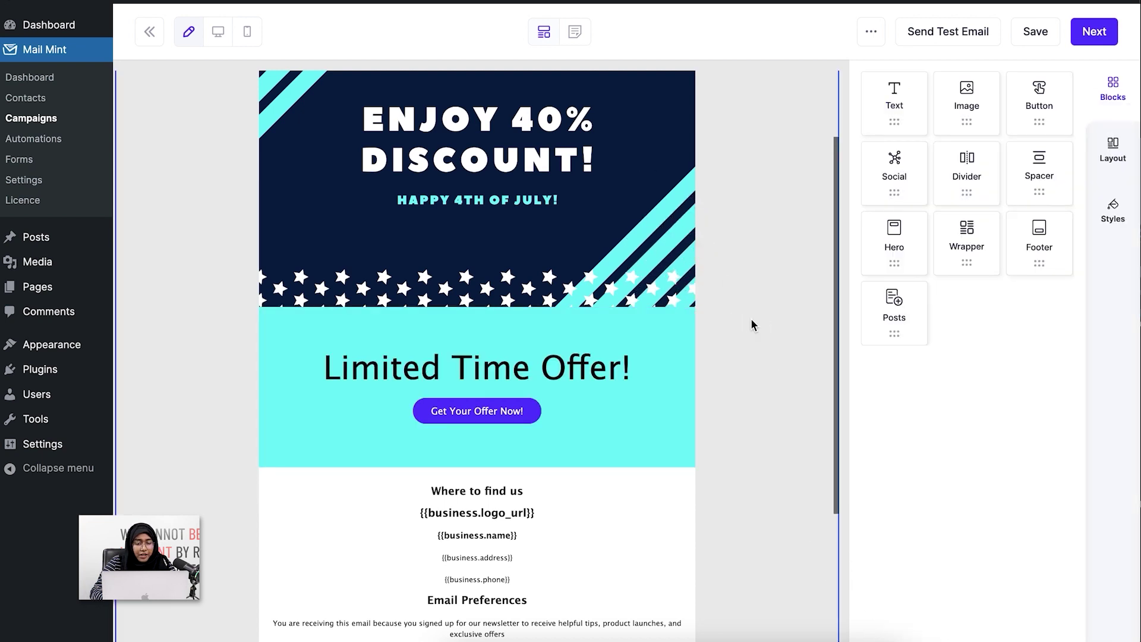
Step: Paste the getwpfunnels.com Mail Mint page URL as the 'Get Your Offer Now!' button link, then save
{"action": "left_click", "coordinate": [475, 368]}
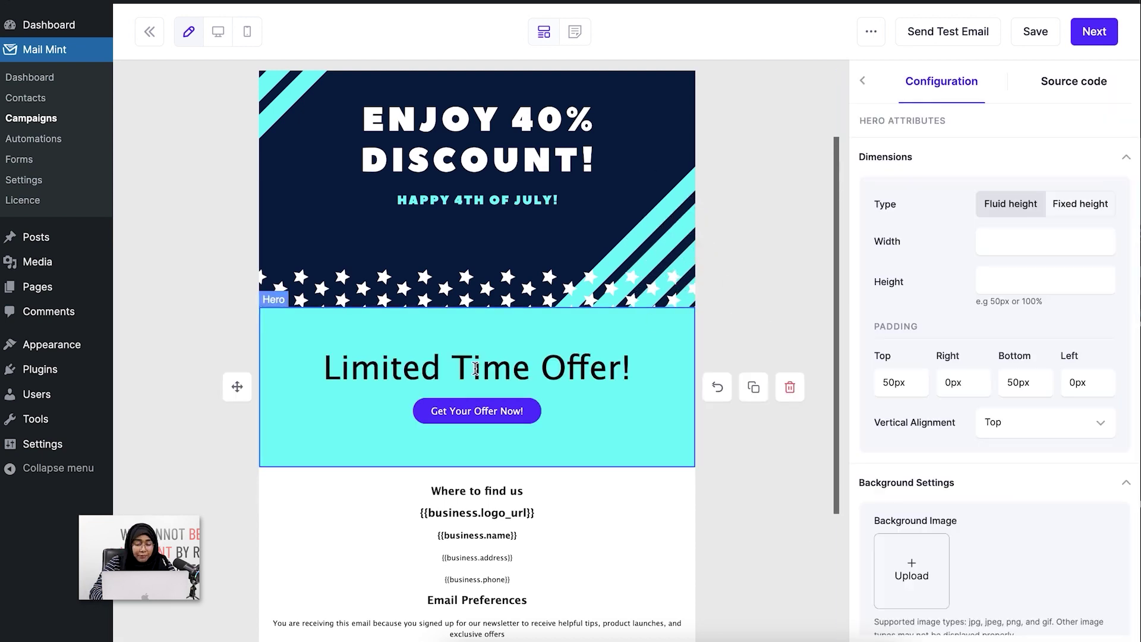
{"action": "left_click", "coordinate": [521, 410]}
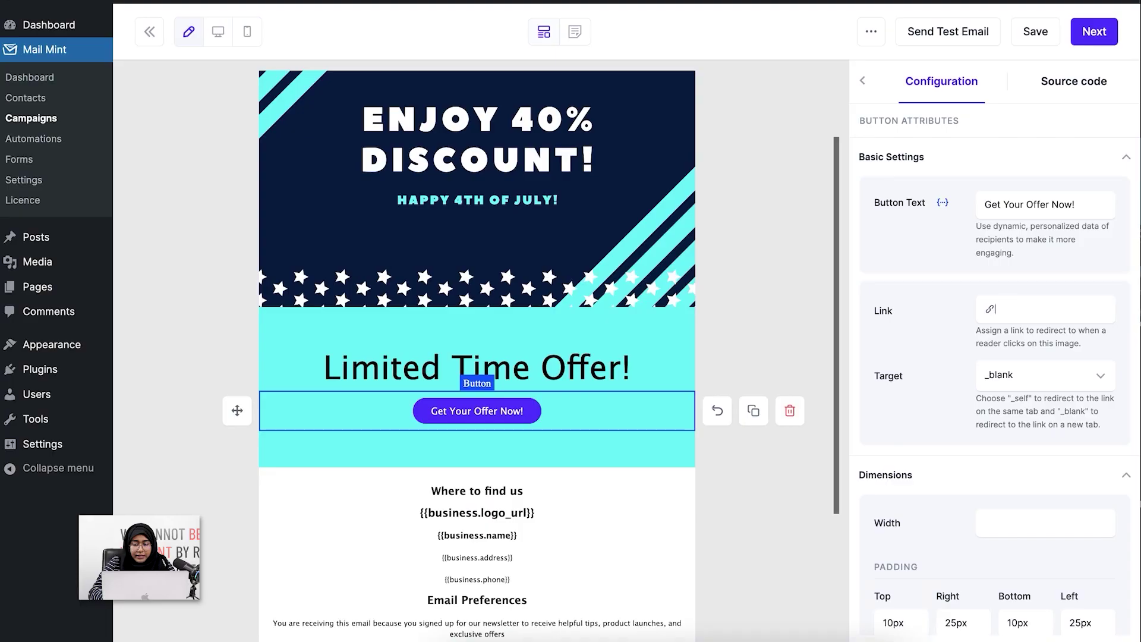
{"action": "key", "text": "super+v"}
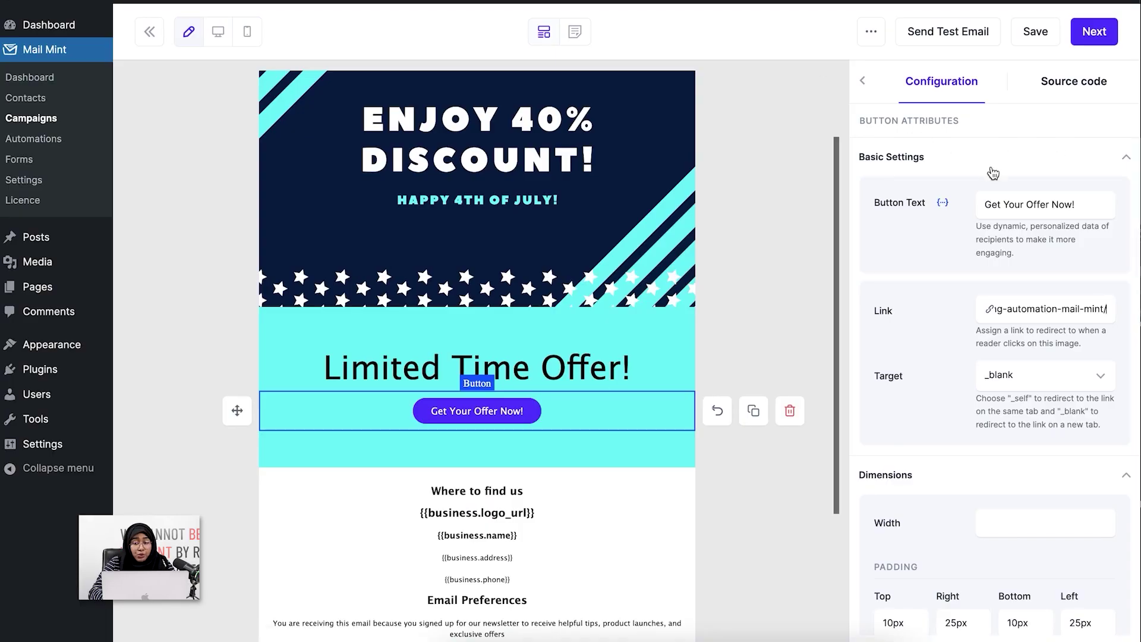
{"action": "left_click", "coordinate": [1041, 39]}
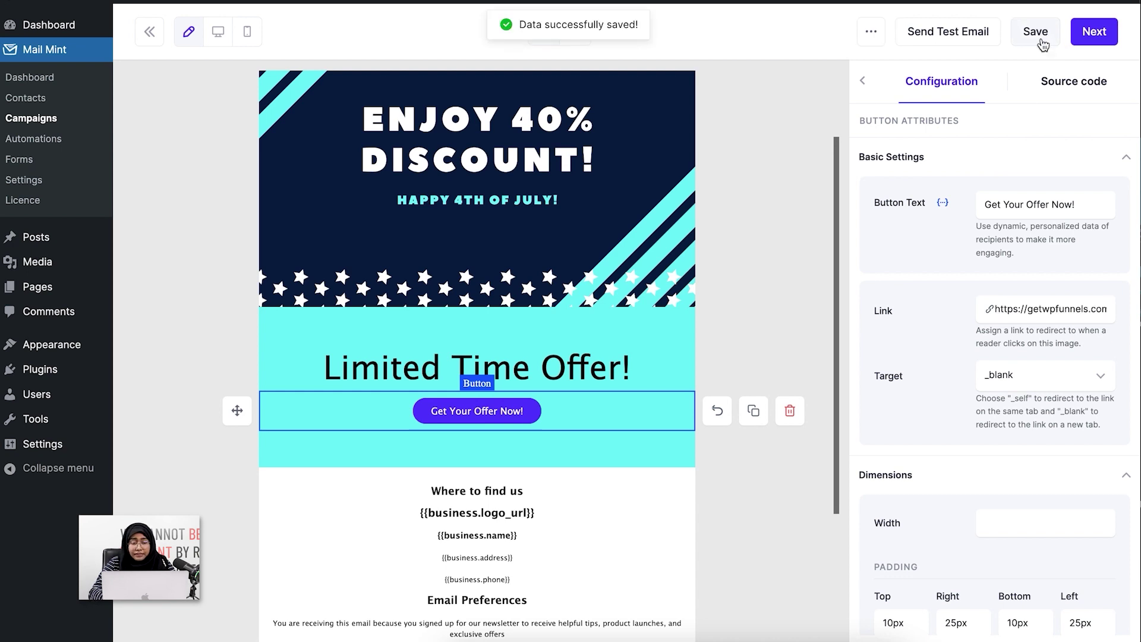
Step: Finish the email design and return to the 4th of July Campaign's Edit Campaign page
{"action": "left_click", "coordinate": [1104, 33]}
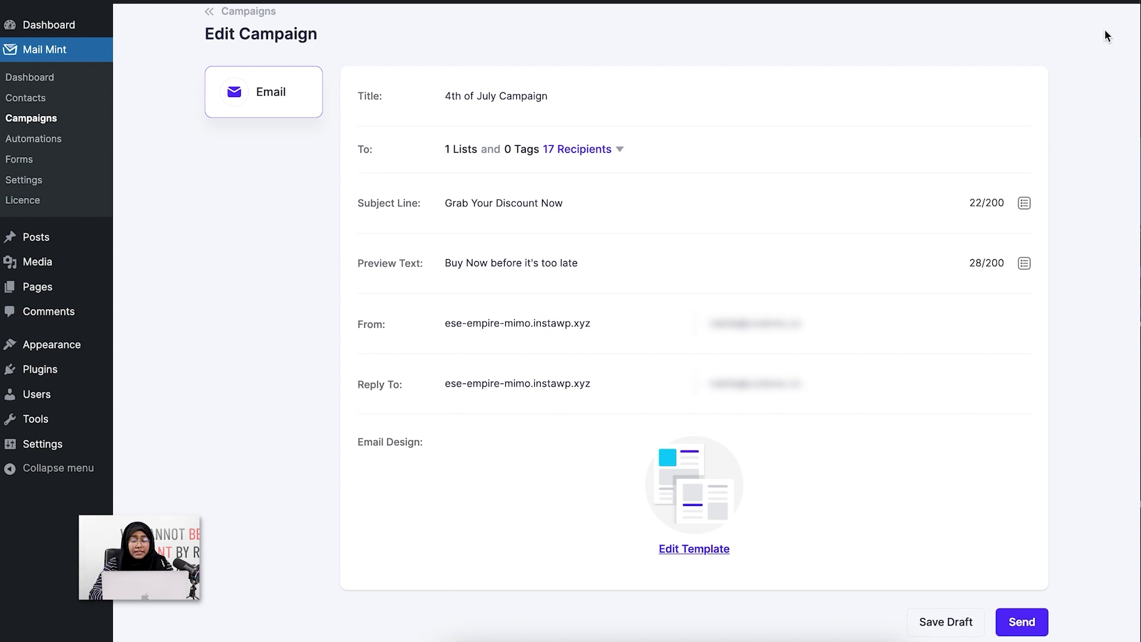
{"action": "scroll", "coordinate": [1104, 35], "scroll_direction": "down", "scroll_amount": 2}
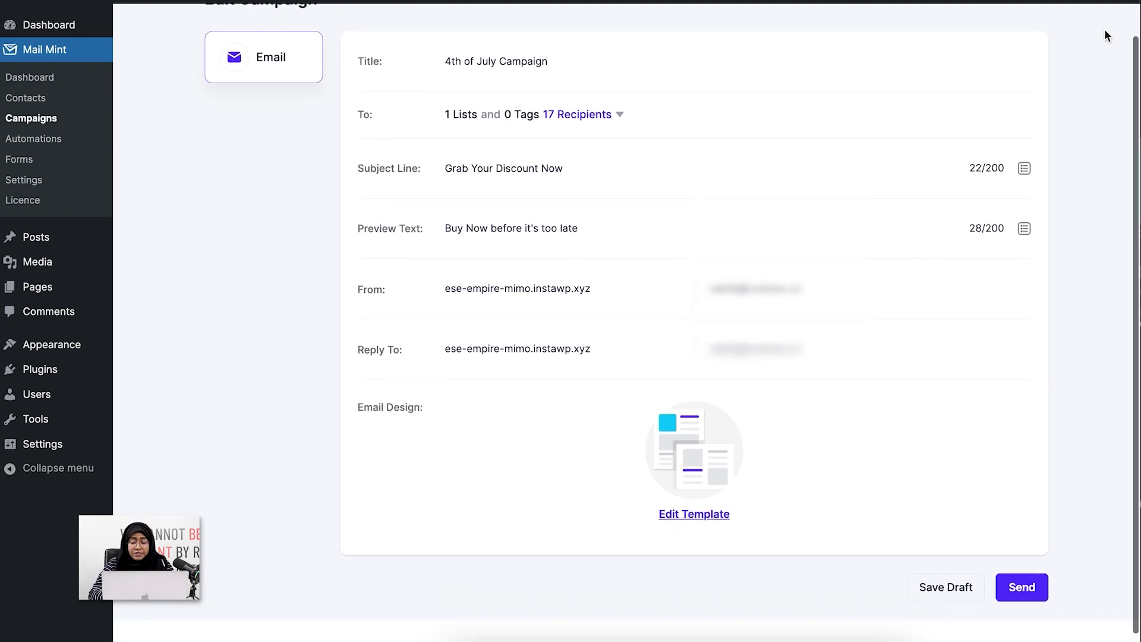
Step: Send the campaign immediately to its 17 recipients, choosing Send now over Schedule
{"action": "left_click", "coordinate": [1044, 579]}
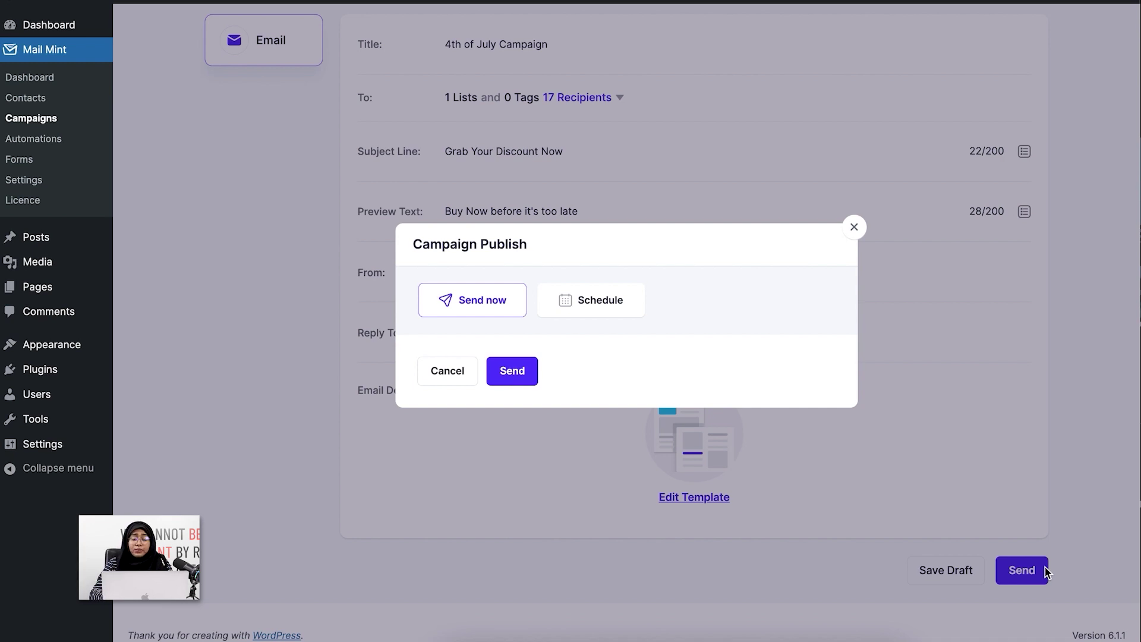
{"action": "left_click", "coordinate": [630, 310]}
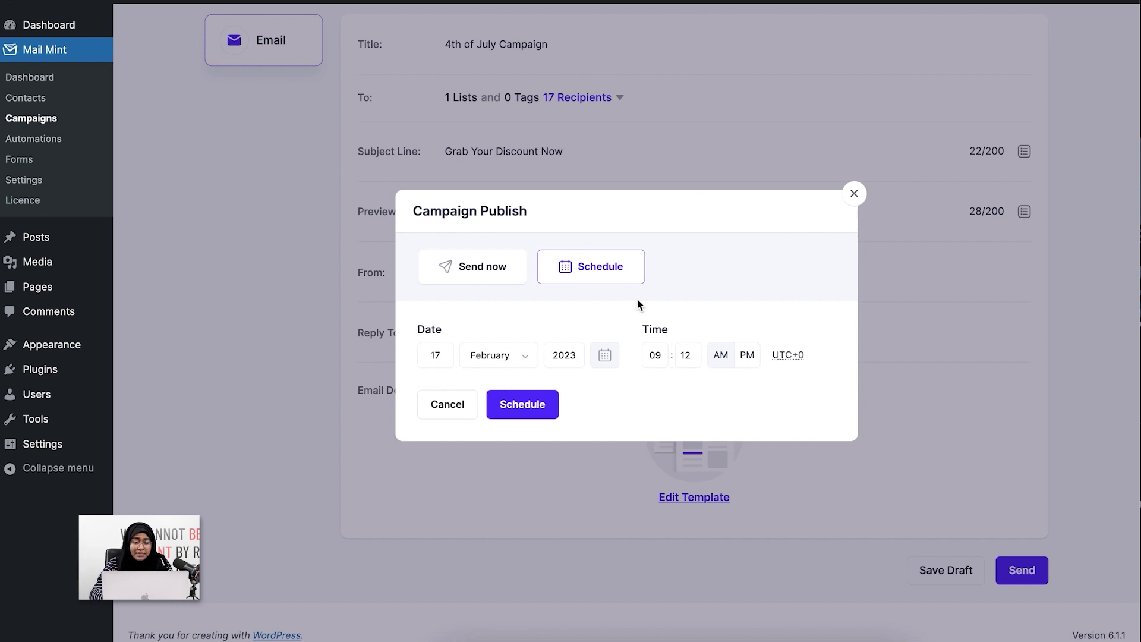
{"action": "left_click", "coordinate": [479, 262]}
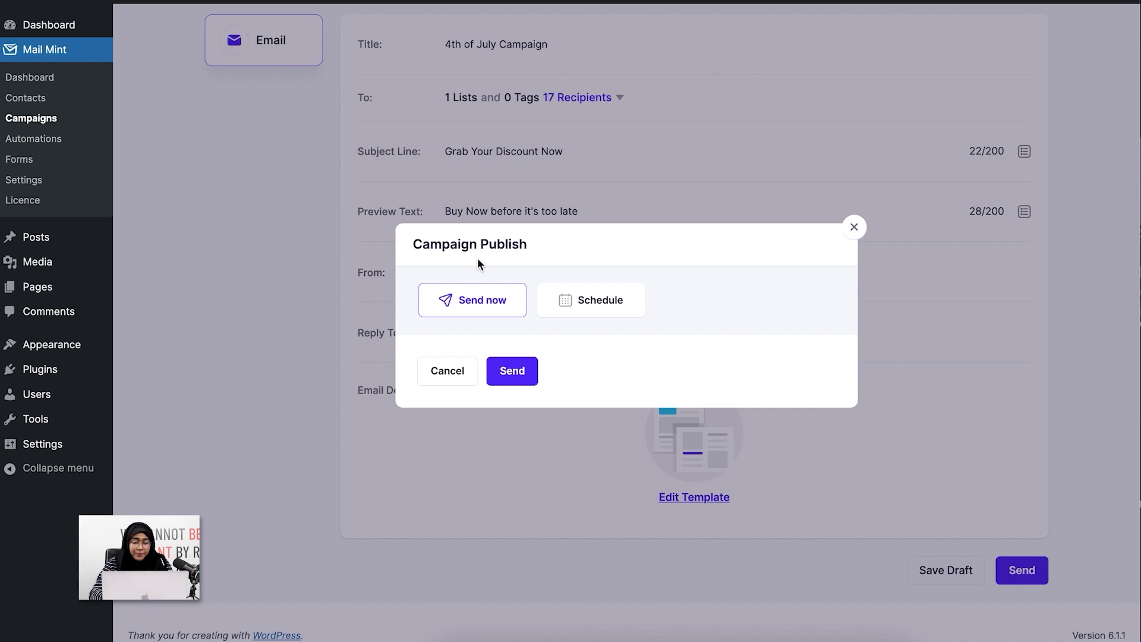
{"action": "left_click", "coordinate": [523, 382]}
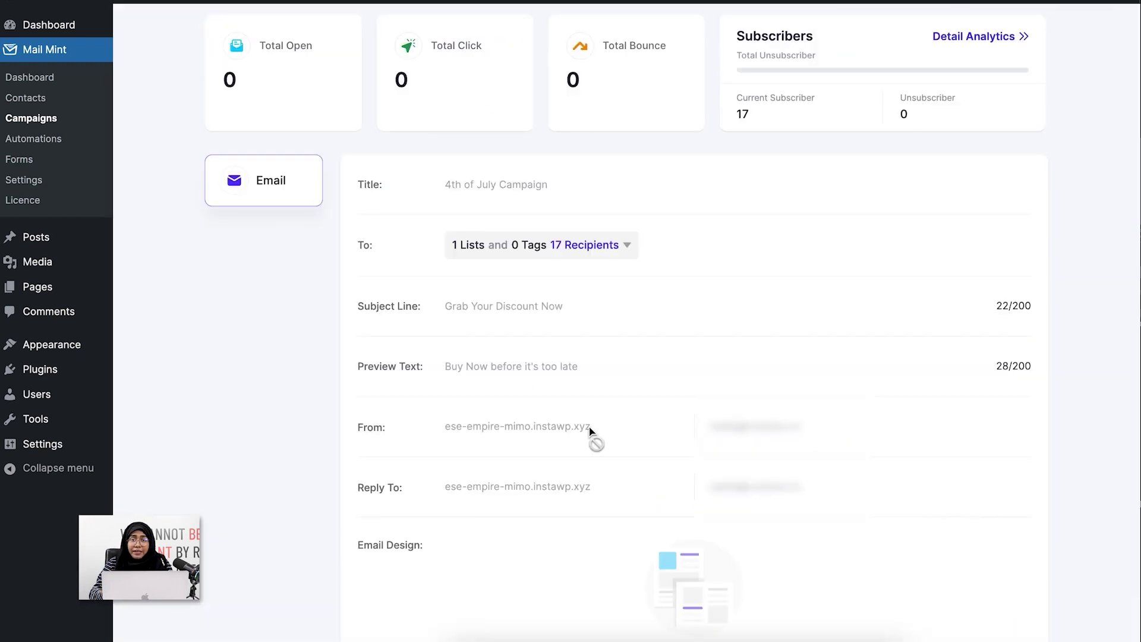
Step: Leave the running campaign page for the Campaigns list, where the 4th of July campaign shows Completed
{"action": "scroll", "coordinate": [592, 436], "scroll_direction": "up", "scroll_amount": 1}
{"action": "scroll", "coordinate": [591, 434], "scroll_direction": "down", "scroll_amount": 3}
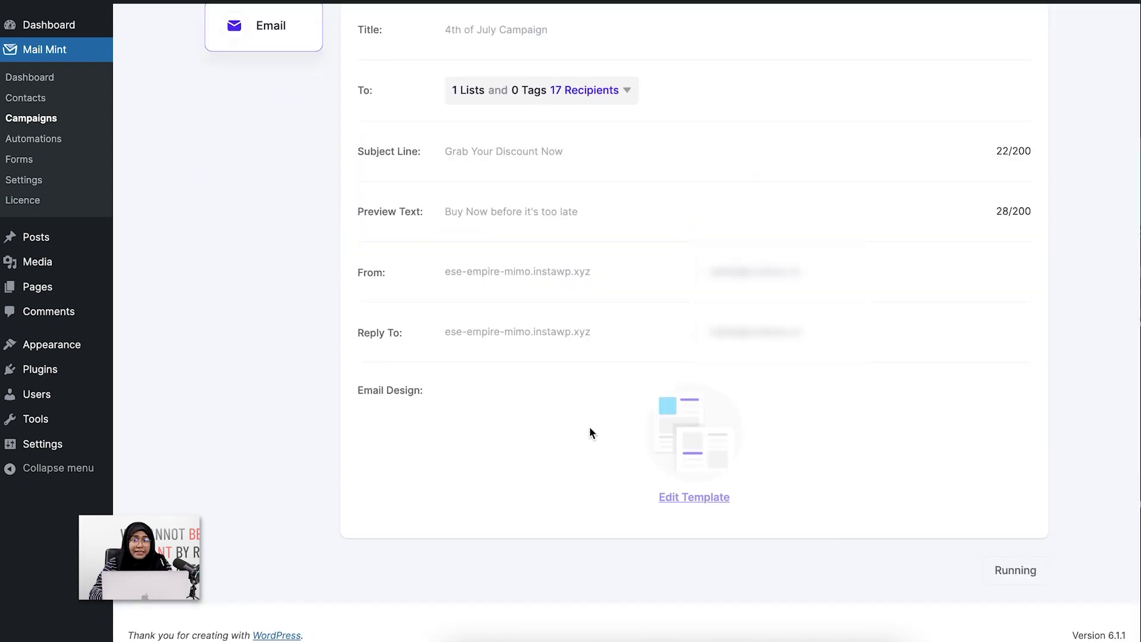
{"action": "scroll", "coordinate": [589, 426], "scroll_direction": "up", "scroll_amount": 4}
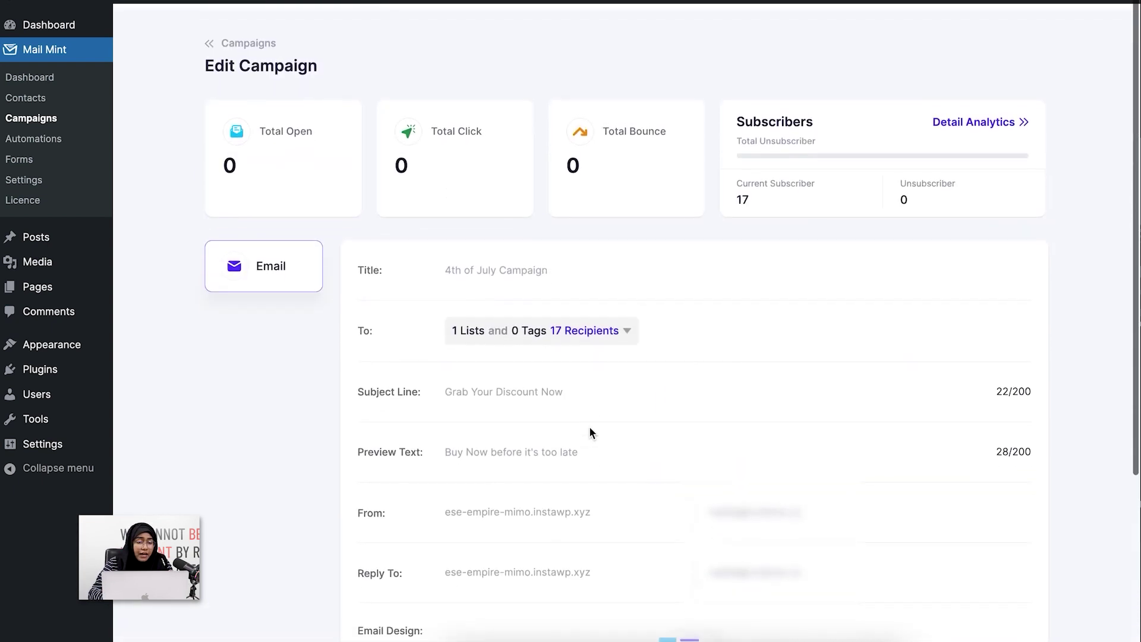
{"action": "left_click", "coordinate": [260, 38]}
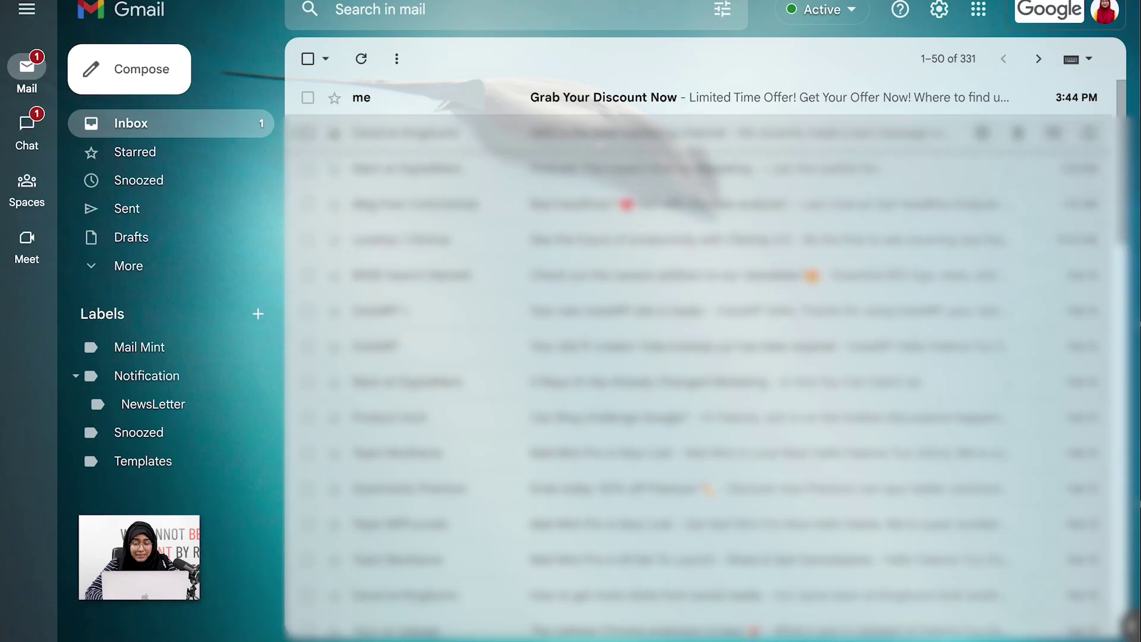
Step: Open the 'Grab Your Discount Now' email in Gmail and review its 40% banner and cyan offer section
{"action": "left_click", "coordinate": [723, 109]}
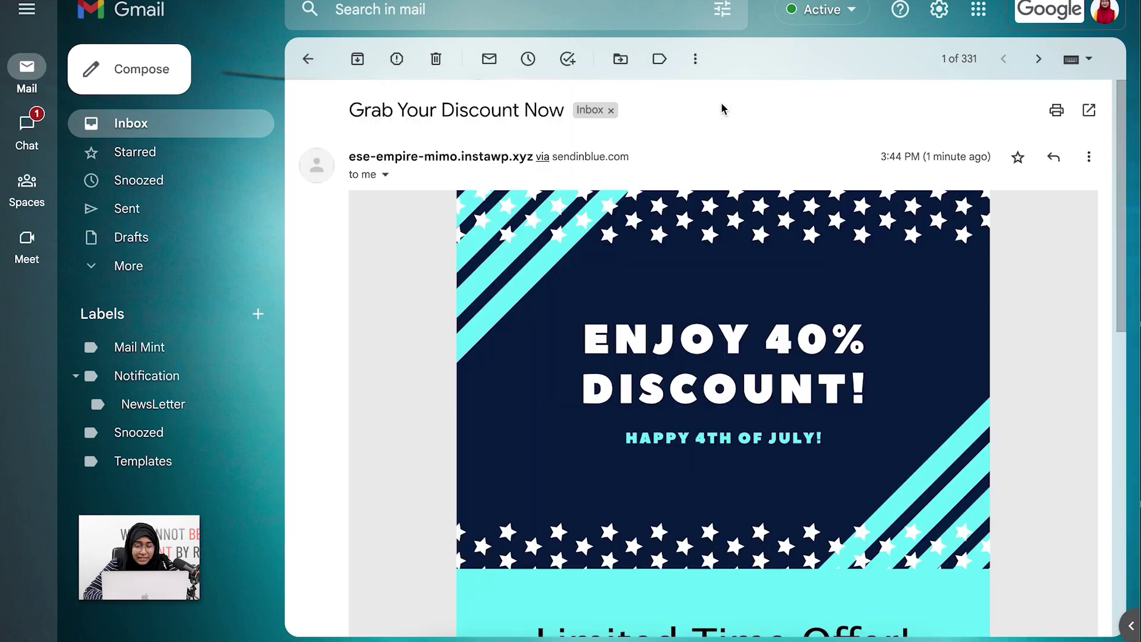
{"action": "scroll", "coordinate": [1024, 266], "scroll_direction": "down", "scroll_amount": 6}
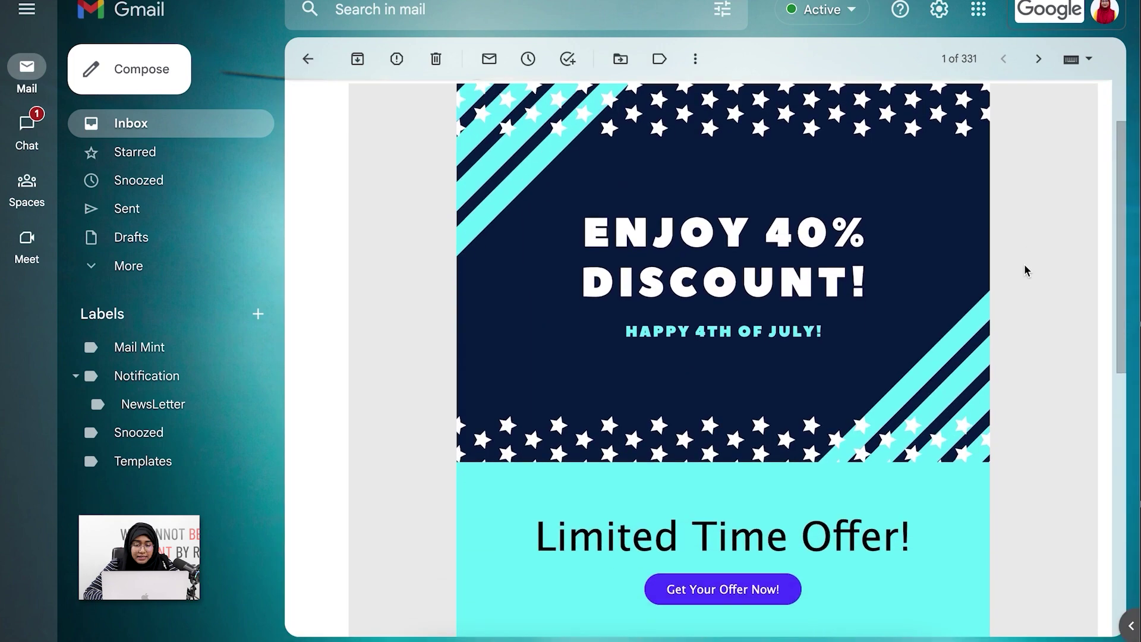
{"action": "scroll", "coordinate": [1025, 266], "scroll_direction": "up", "scroll_amount": 2}
{"action": "scroll", "coordinate": [1025, 264], "scroll_direction": "up", "scroll_amount": 4}
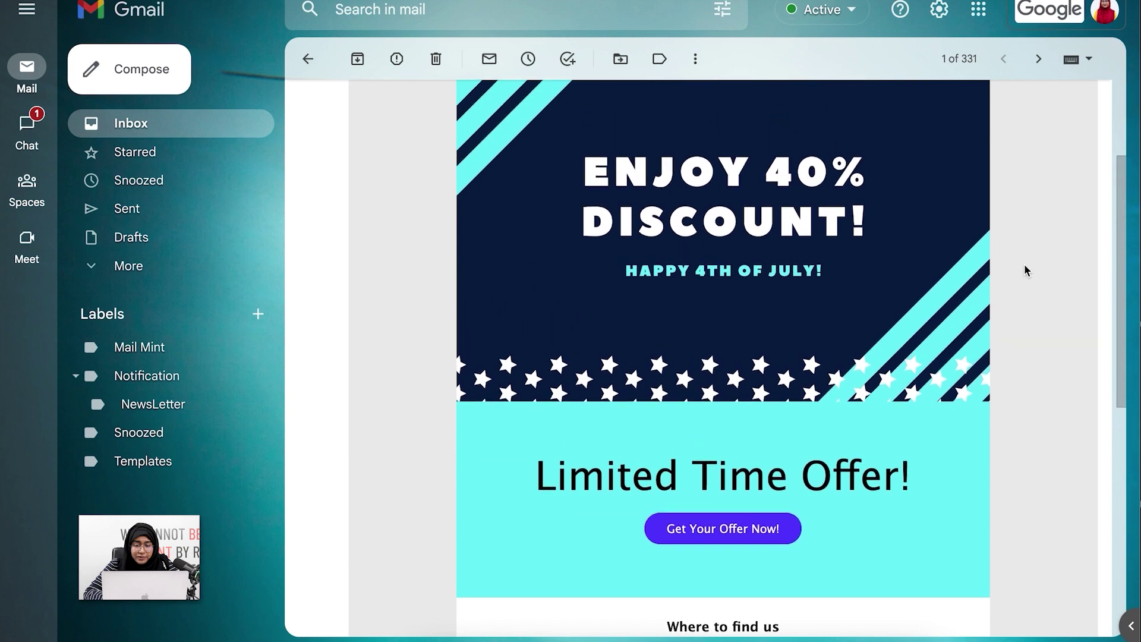
{"action": "scroll", "coordinate": [1025, 266], "scroll_direction": "down", "scroll_amount": 3}
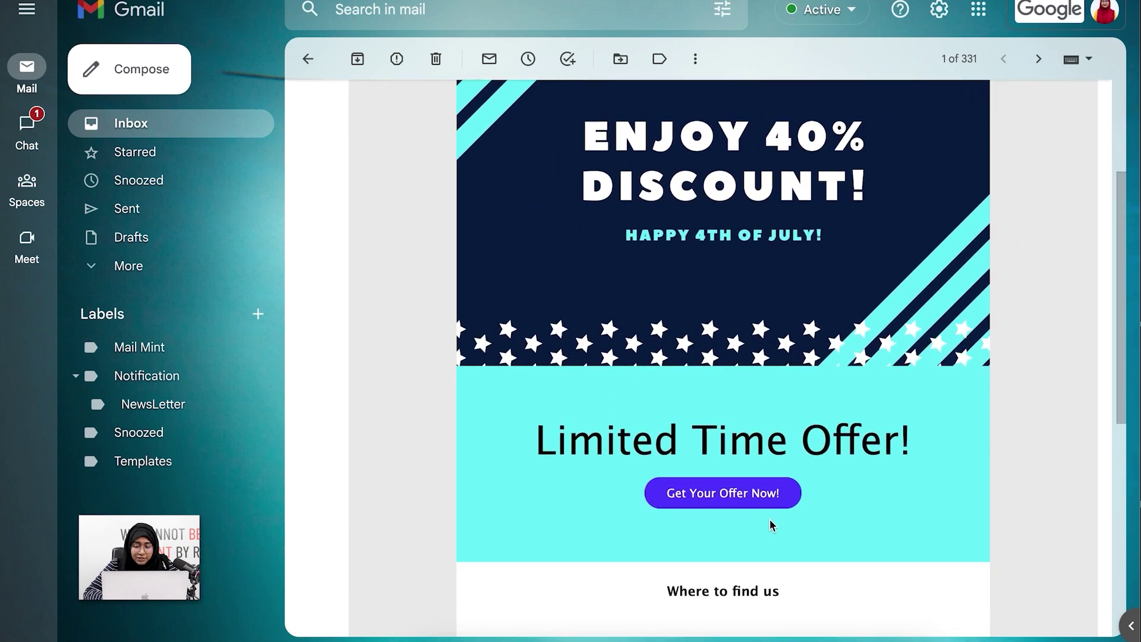